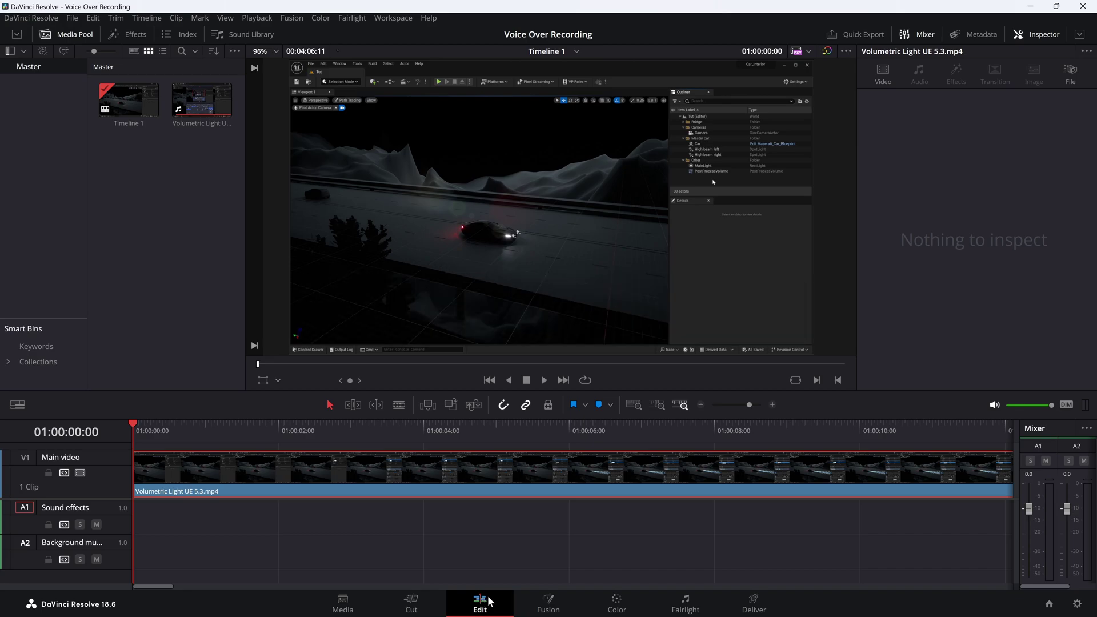
Step: Switch to the Fairlight page and confirm WH-1000XM5 headset audio input and output in preferences
{"action": "left_click", "coordinate": [693, 604]}
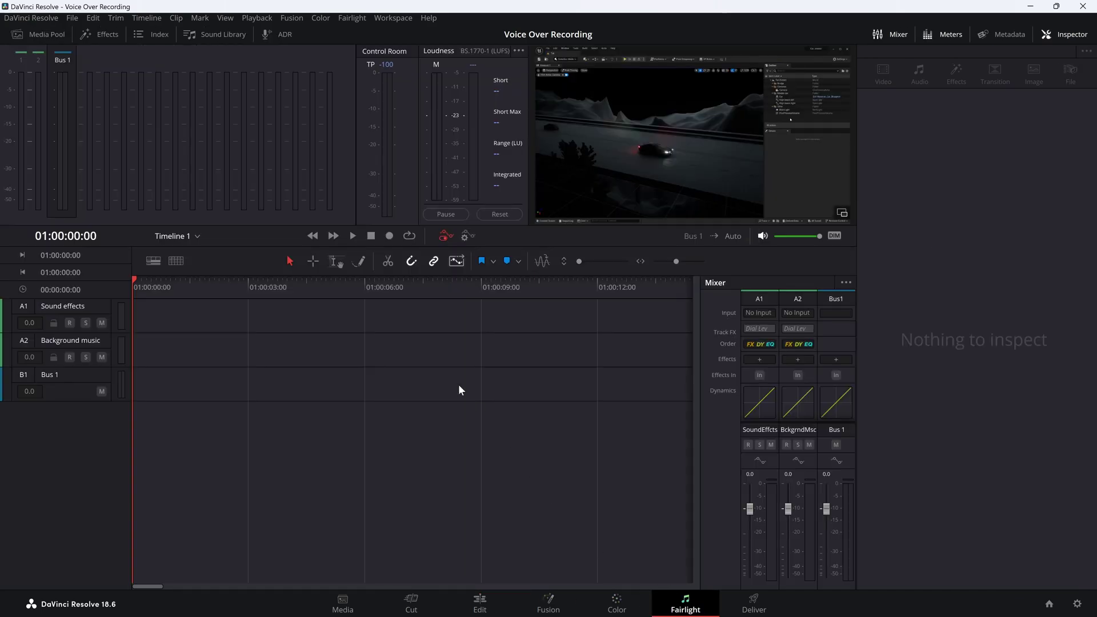
{"action": "left_click", "coordinate": [30, 18]}
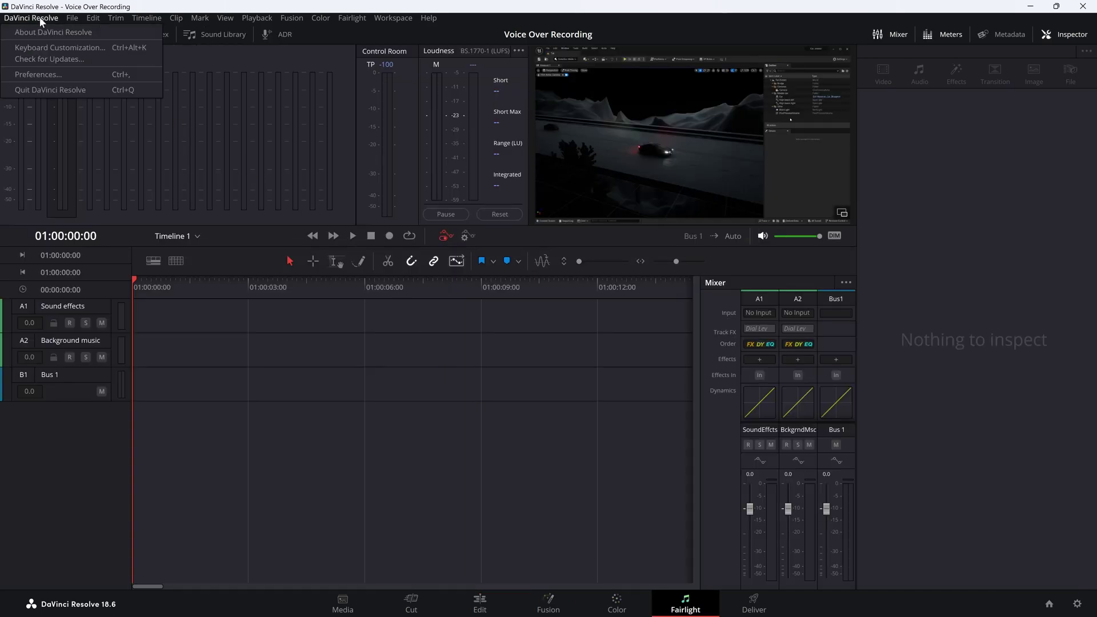
{"action": "left_click", "coordinate": [50, 75]}
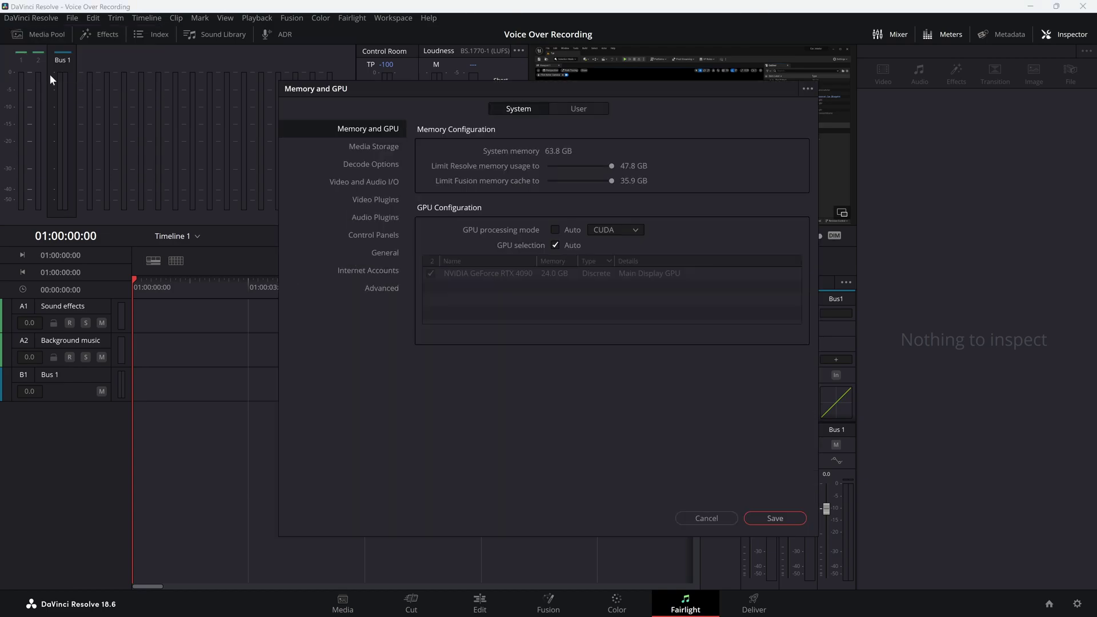
{"action": "left_click", "coordinate": [367, 181]}
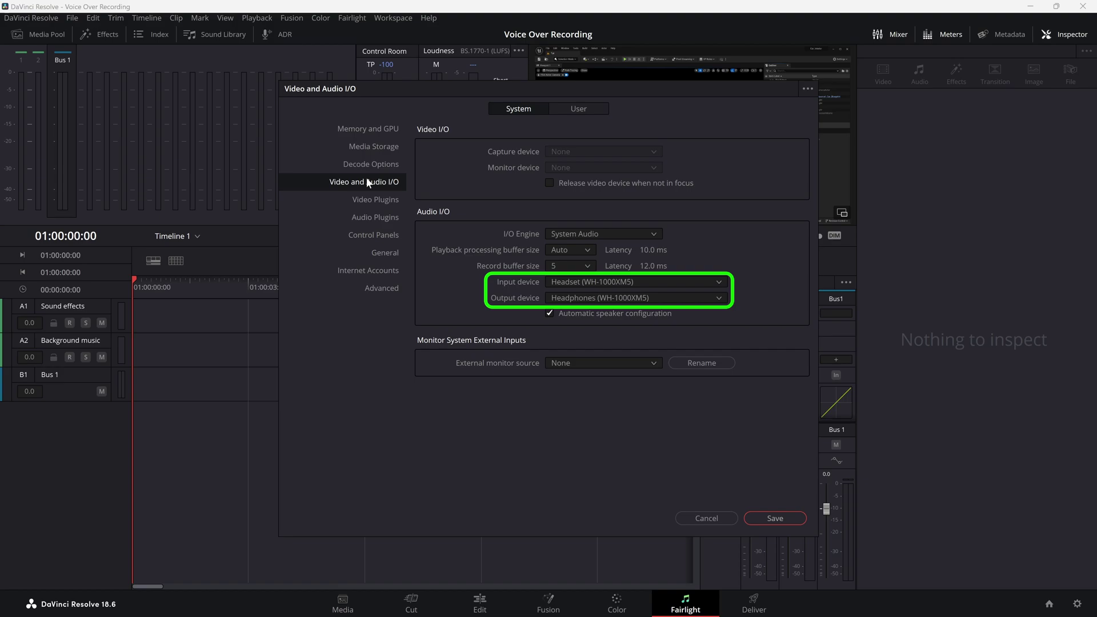
{"action": "left_click", "coordinate": [762, 514]}
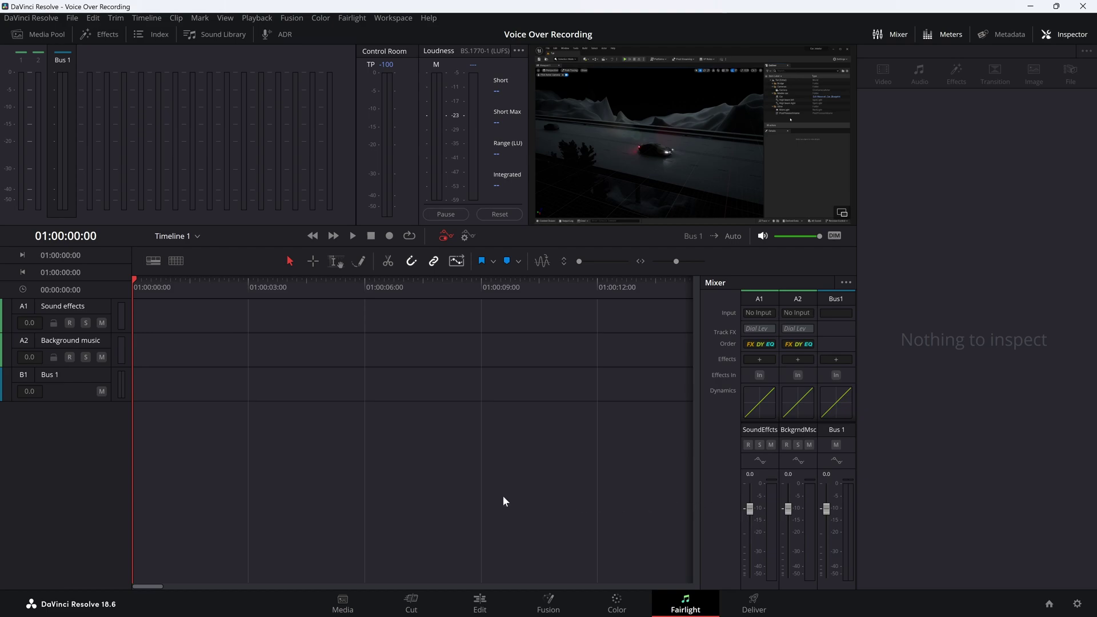
Step: Add a mono track A3, rename it 'Voice recording', and widen the mixer
{"action": "right_click", "coordinate": [63, 431]}
{"action": "mouse_move", "coordinate": [138, 188]}
{"action": "left_click", "coordinate": [191, 194]}
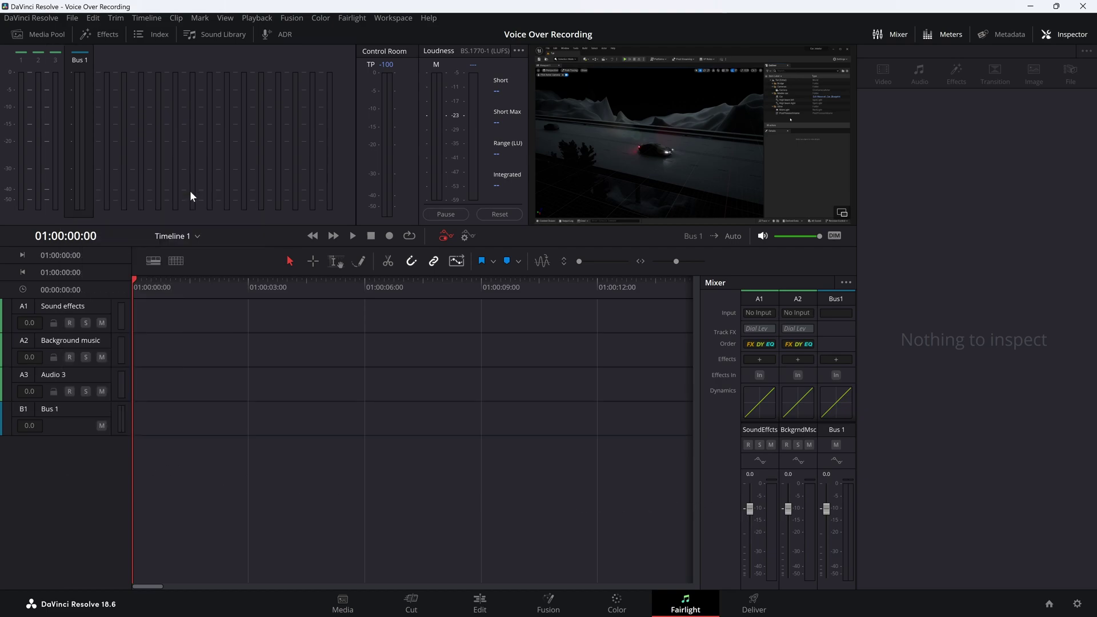
{"action": "double_click", "coordinate": [57, 375]}
{"action": "type", "text": "Voice"}
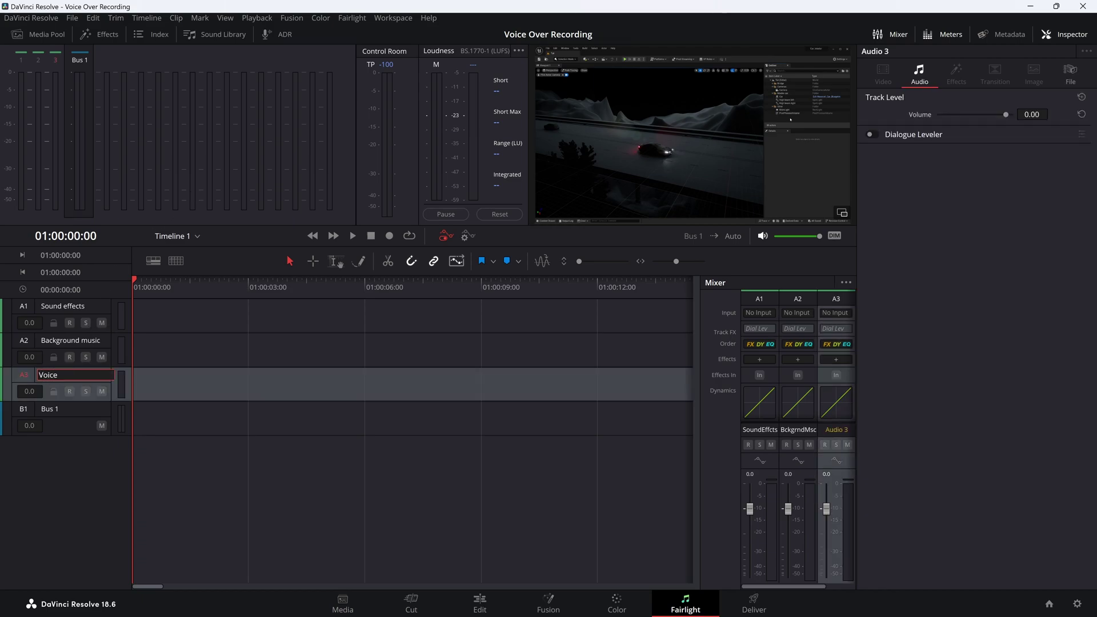
{"action": "type", "text": " recording"}
{"action": "key", "text": "Return"}
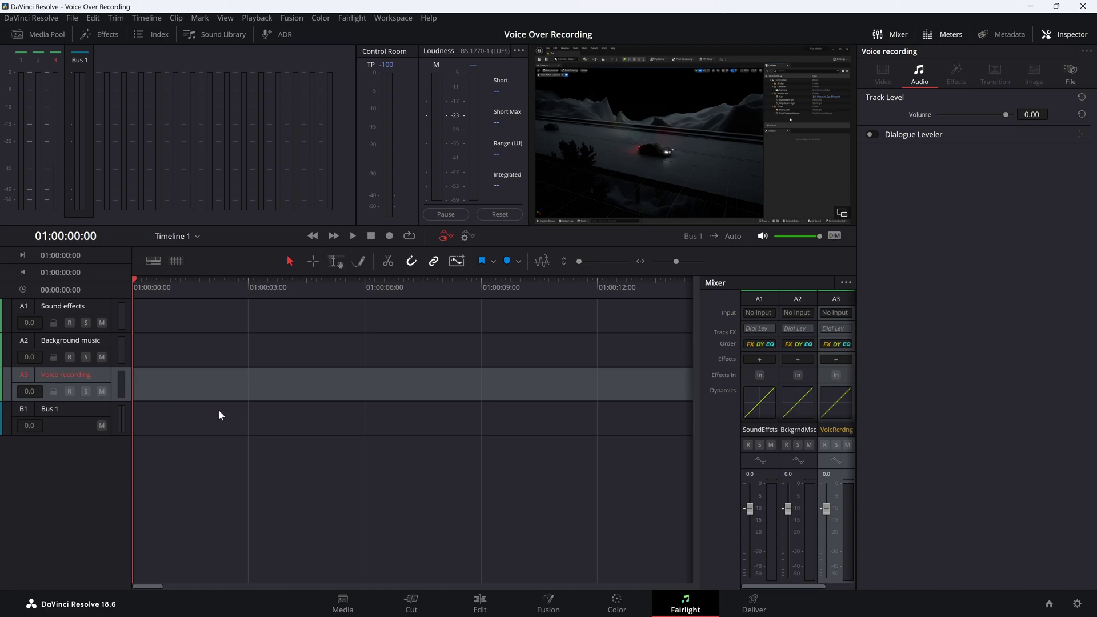
{"action": "left_click_drag", "start_coordinate": [699, 460], "coordinate": [645, 462]}
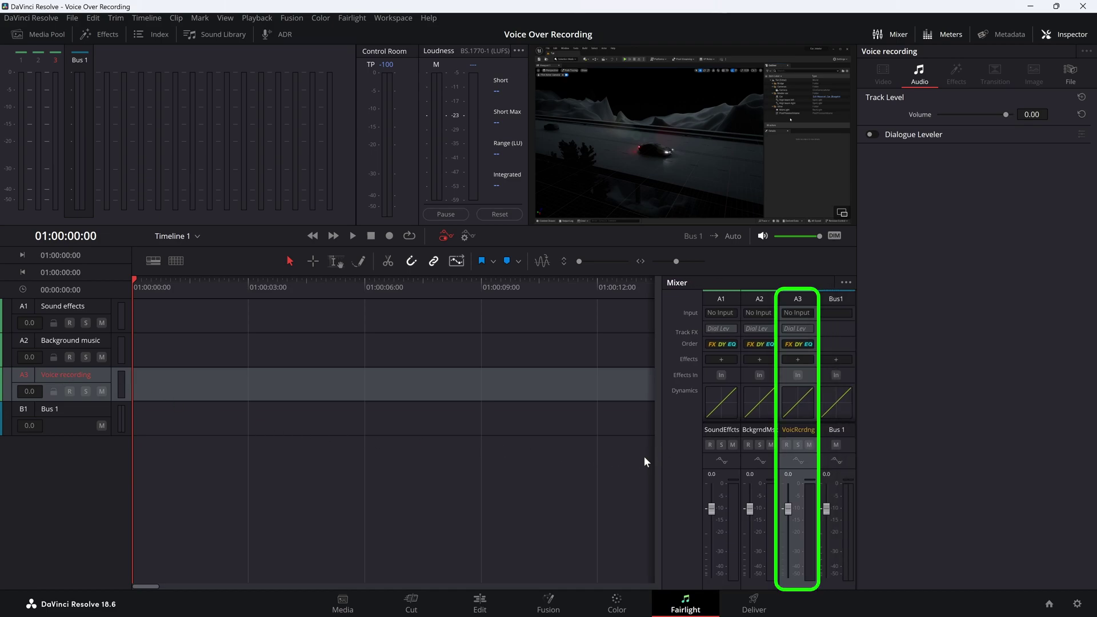
Step: Patch the WH-1000XM5 headset microphone into track A3's input
{"action": "left_click", "coordinate": [801, 313]}
{"action": "left_click", "coordinate": [807, 342]}
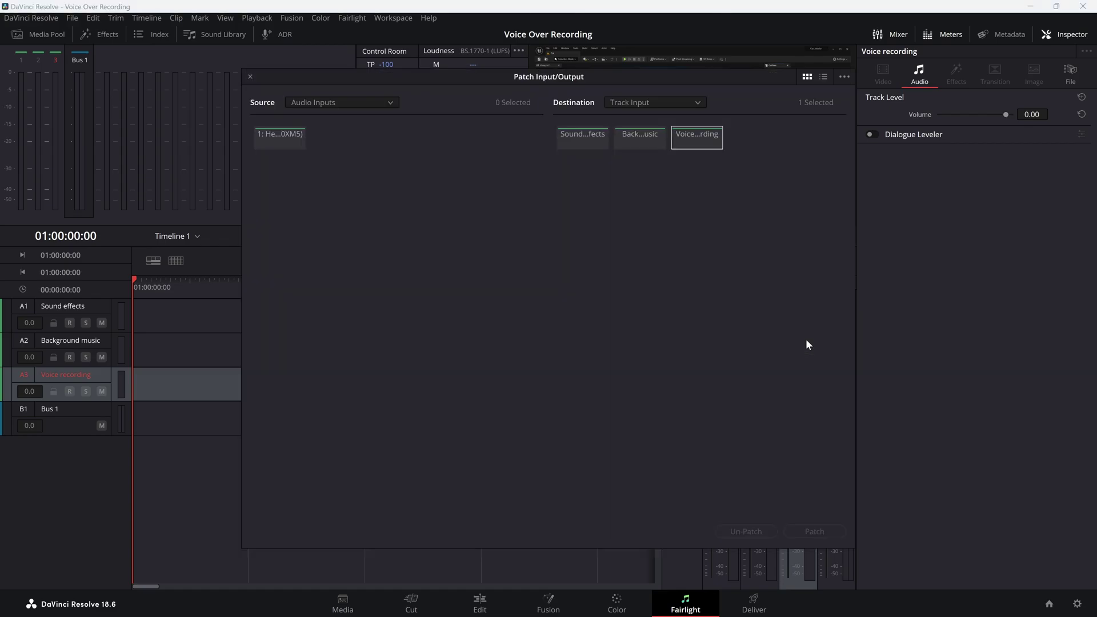
{"action": "left_click", "coordinate": [289, 142]}
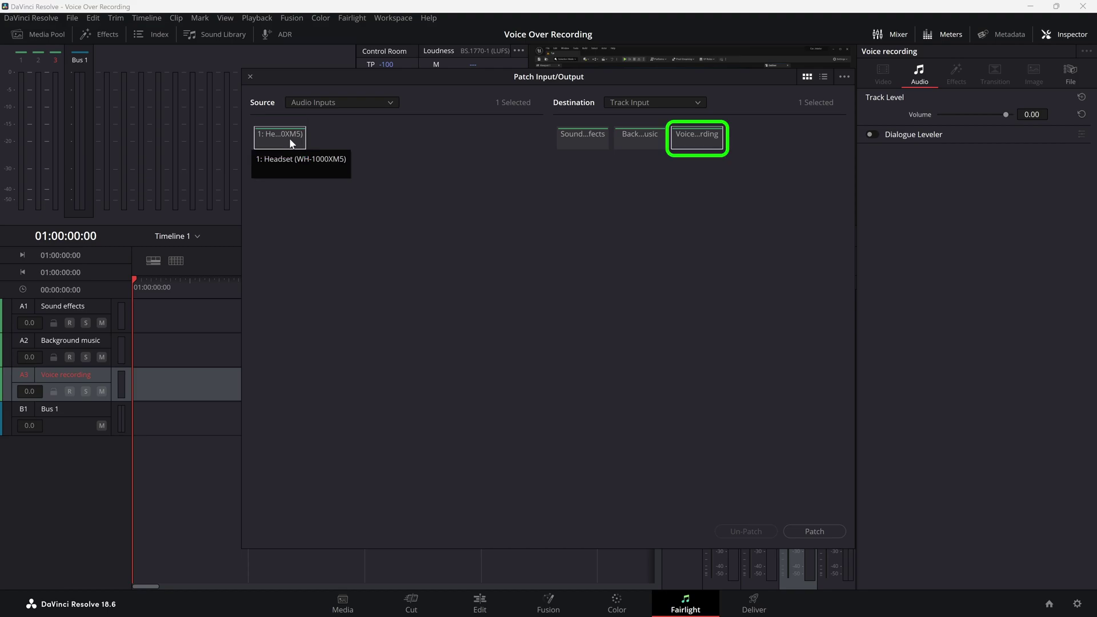
{"action": "left_click", "coordinate": [815, 532]}
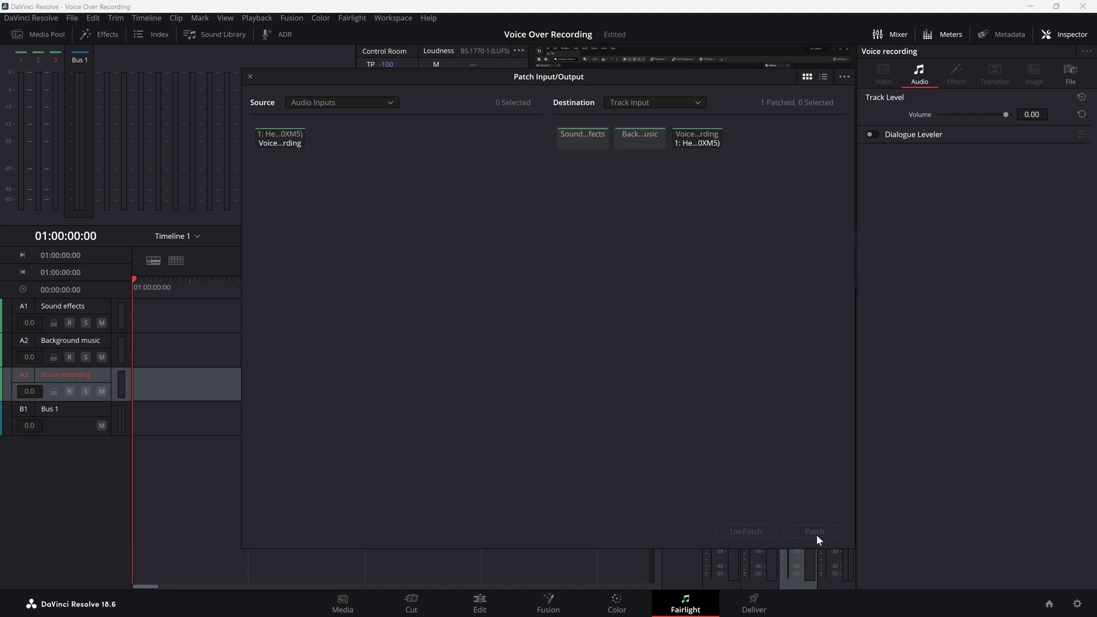
{"action": "left_click", "coordinate": [249, 77]}
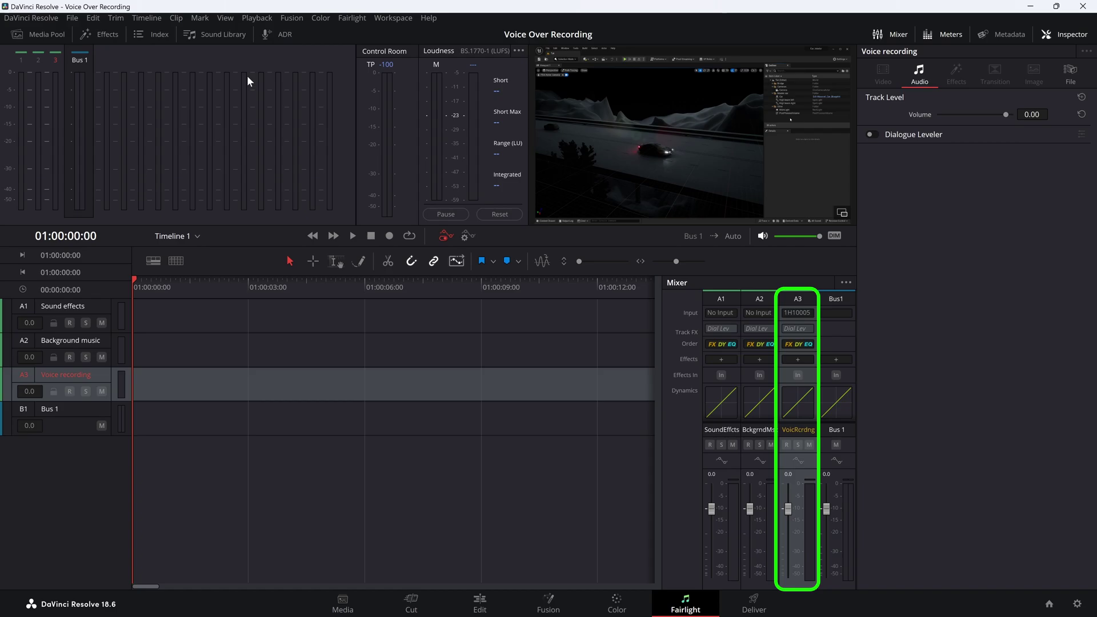
Step: Arm track A3 for recording and turn its panning off
{"action": "left_click", "coordinate": [787, 445]}
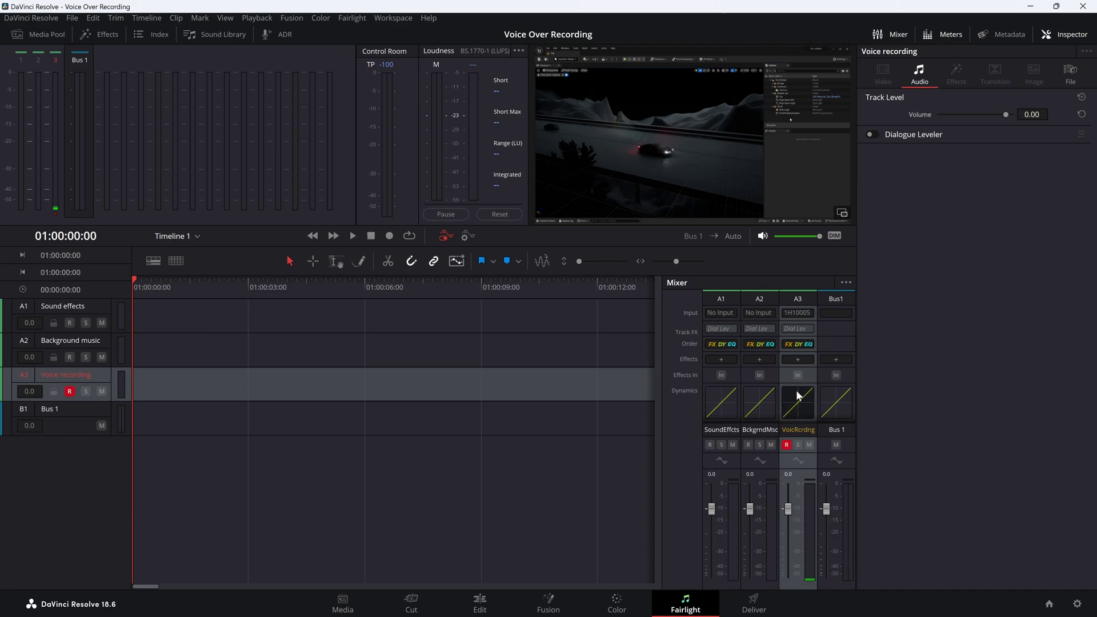
{"action": "scroll", "coordinate": [797, 391], "scroll_direction": "down", "scroll_amount": 3}
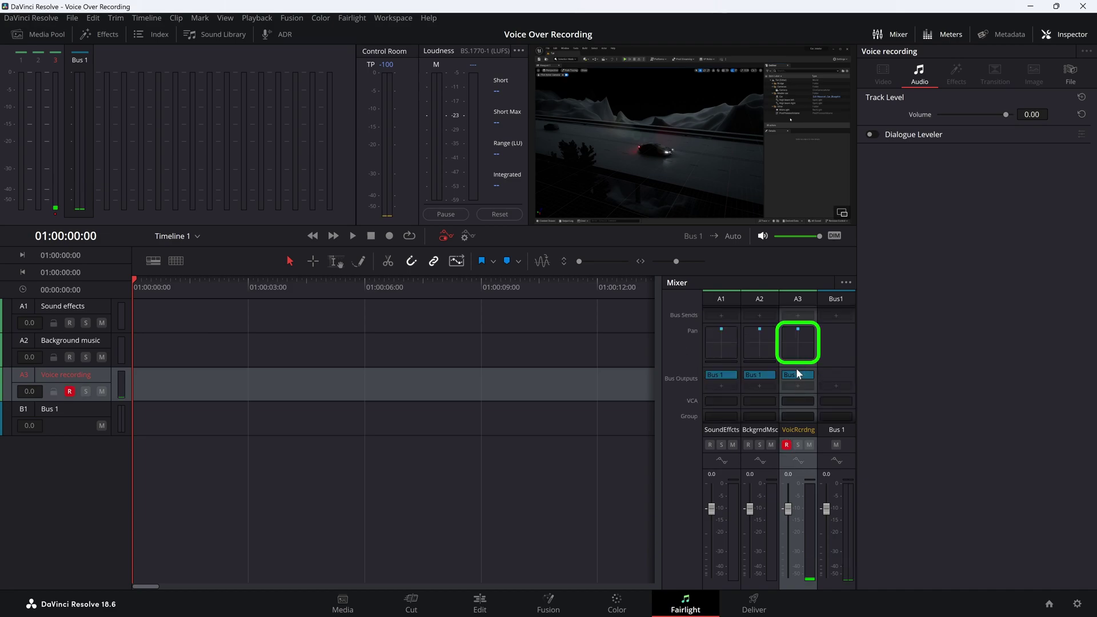
{"action": "double_click", "coordinate": [796, 345]}
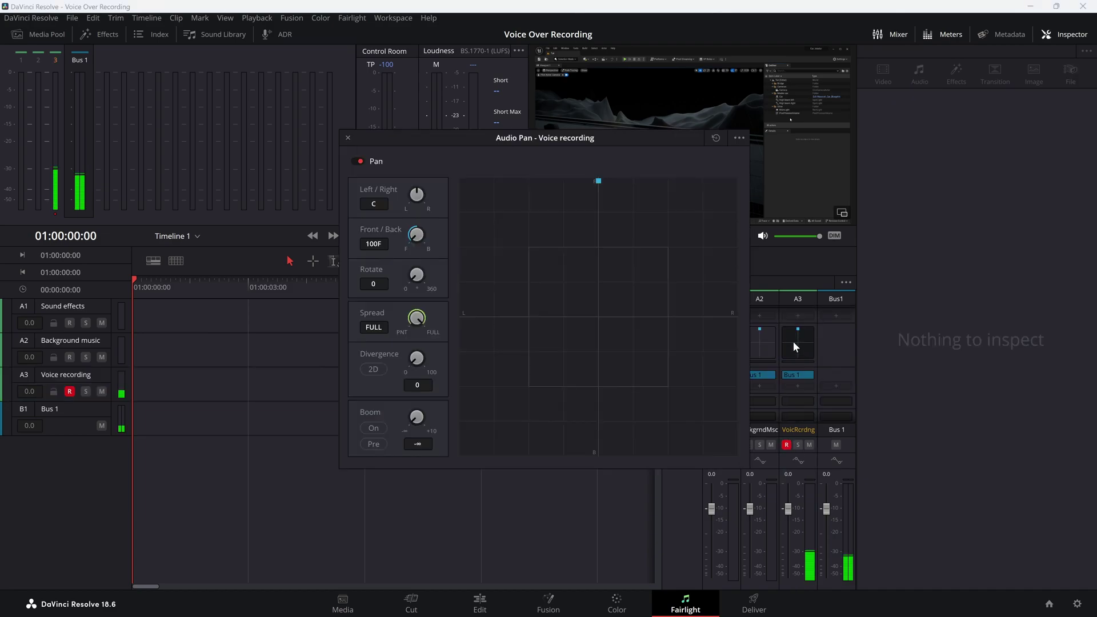
{"action": "left_click", "coordinate": [360, 161]}
{"action": "left_click", "coordinate": [348, 138]}
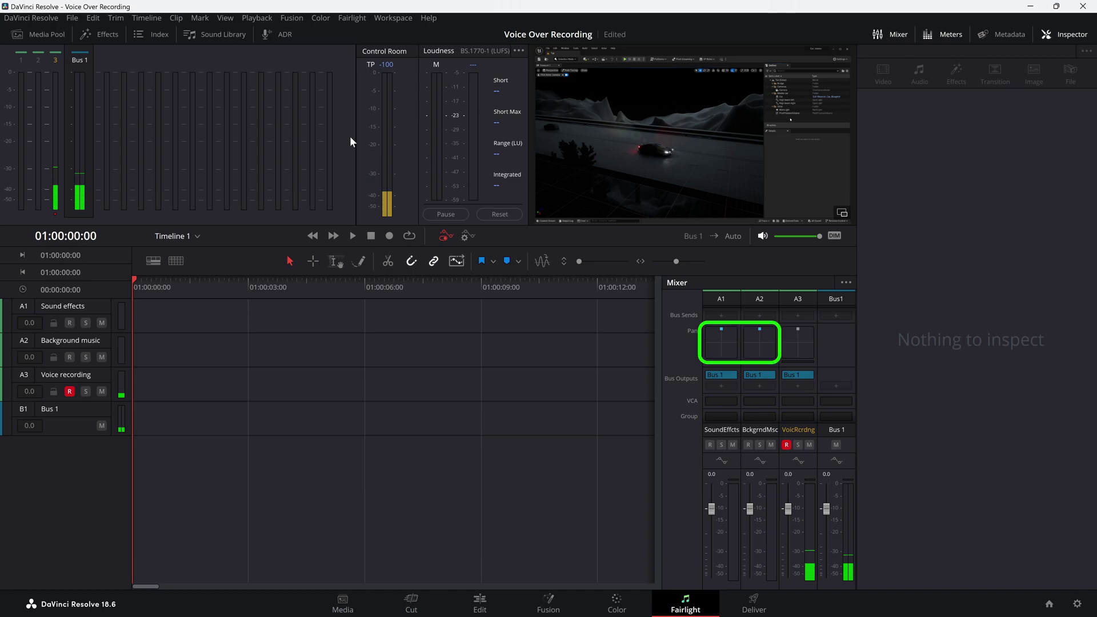
Step: Check the pan settings of the Background music and Sound effects tracks
{"action": "double_click", "coordinate": [753, 341]}
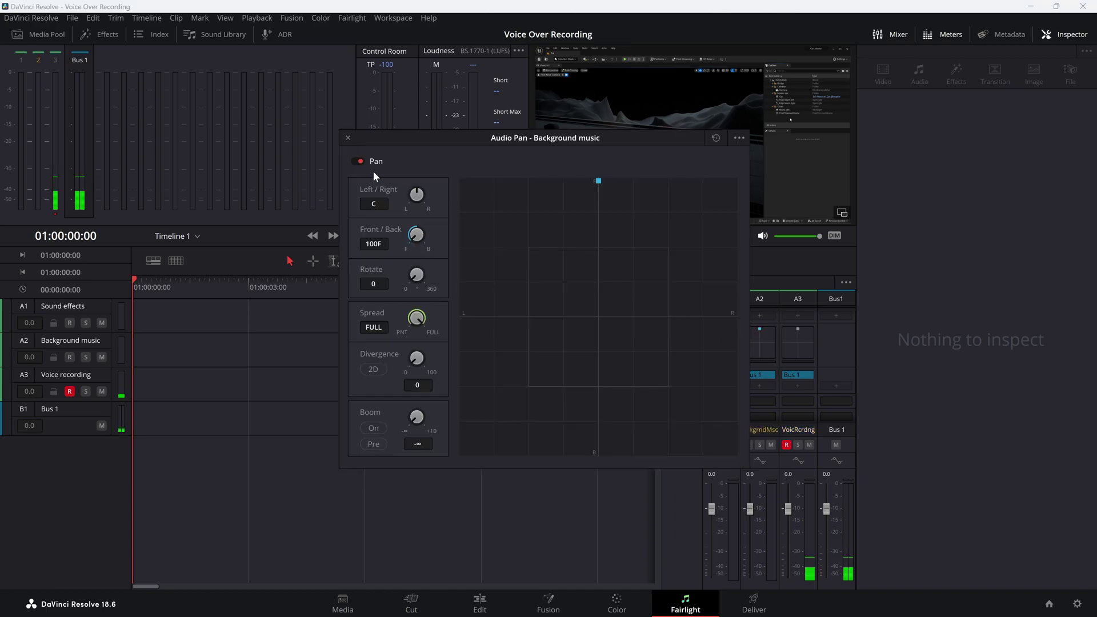
{"action": "left_click", "coordinate": [347, 139]}
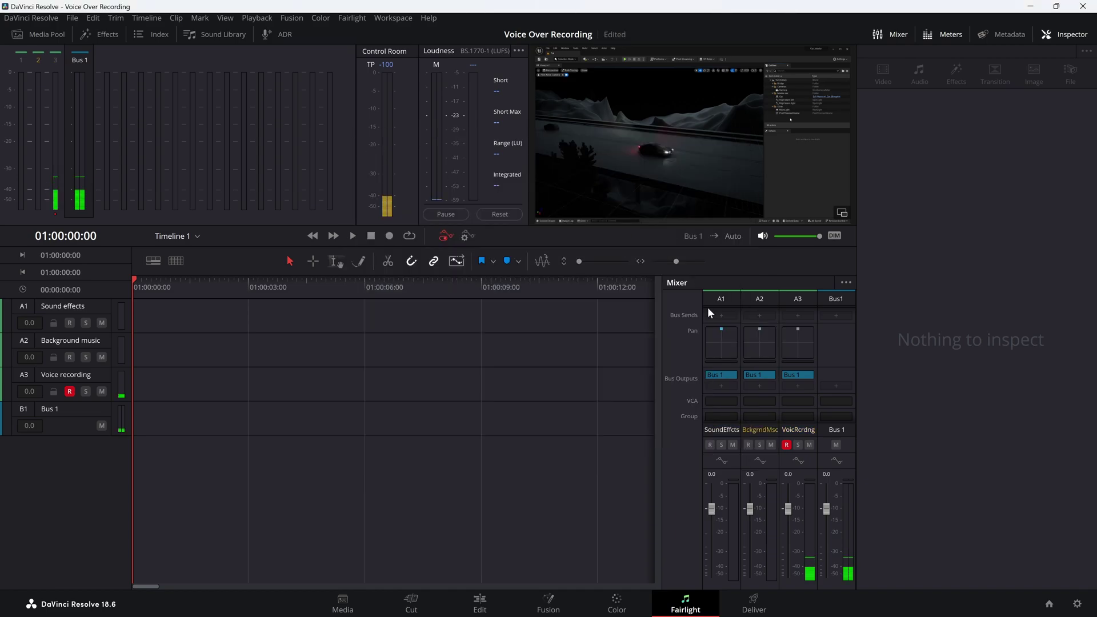
{"action": "double_click", "coordinate": [715, 345]}
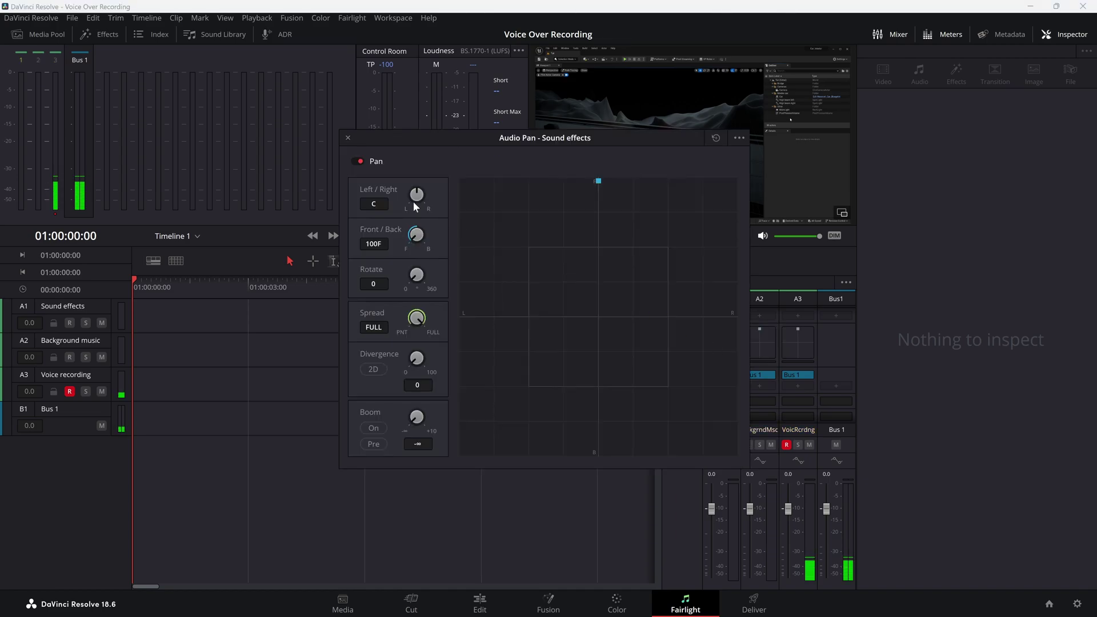
{"action": "left_click", "coordinate": [348, 138]}
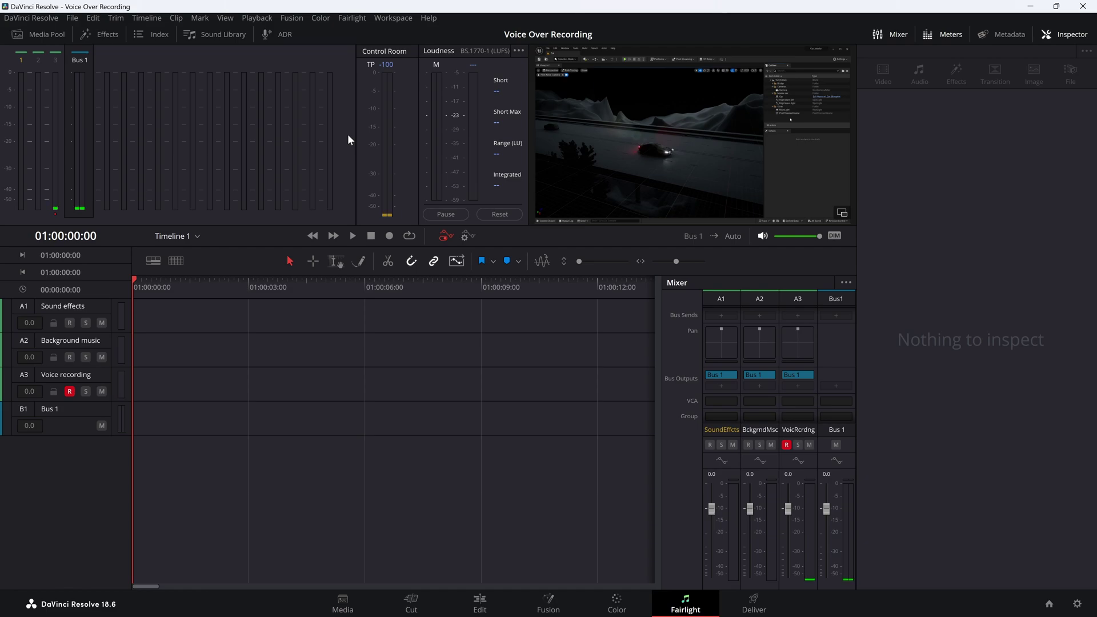
Step: Set the recording input monitoring and record two voice takes on track A3
{"action": "left_click", "coordinate": [351, 18]}
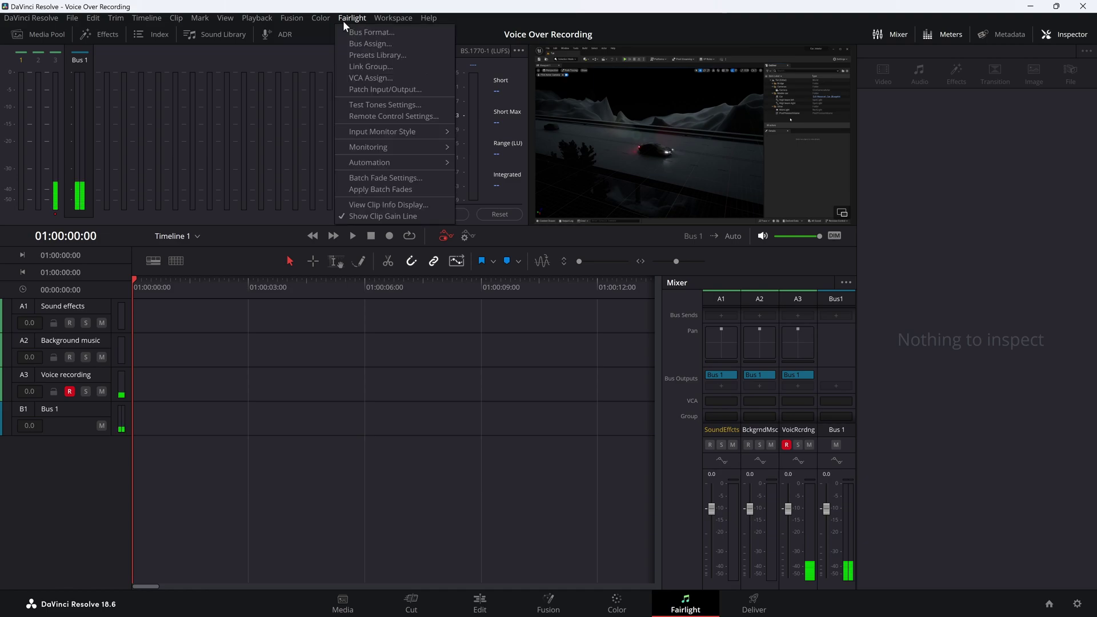
{"action": "mouse_move", "coordinate": [396, 131]}
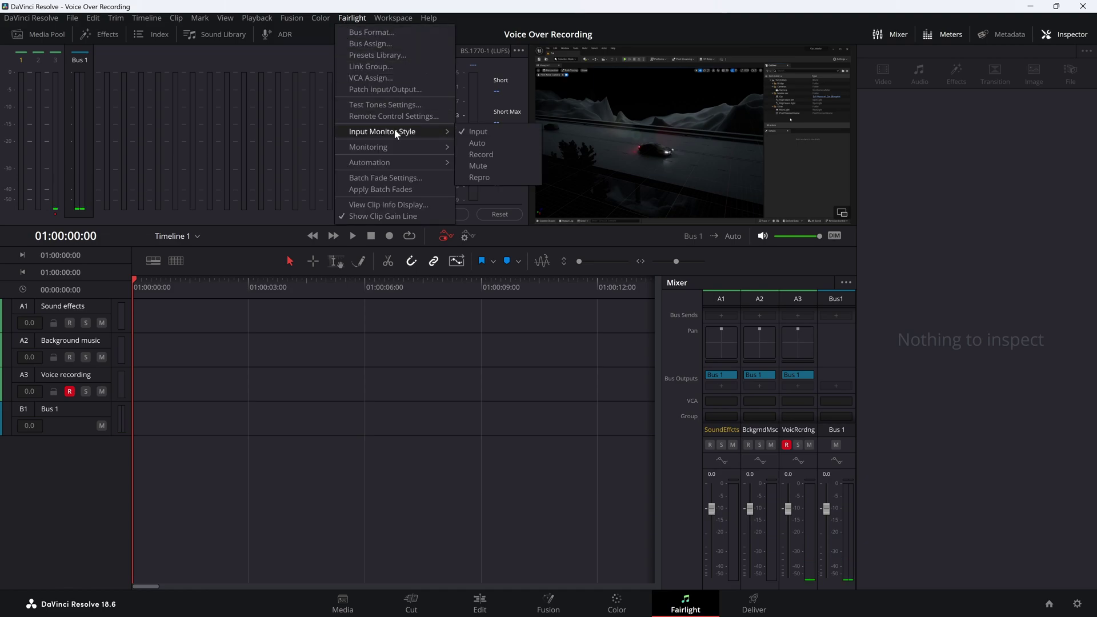
{"action": "left_click", "coordinate": [504, 166]}
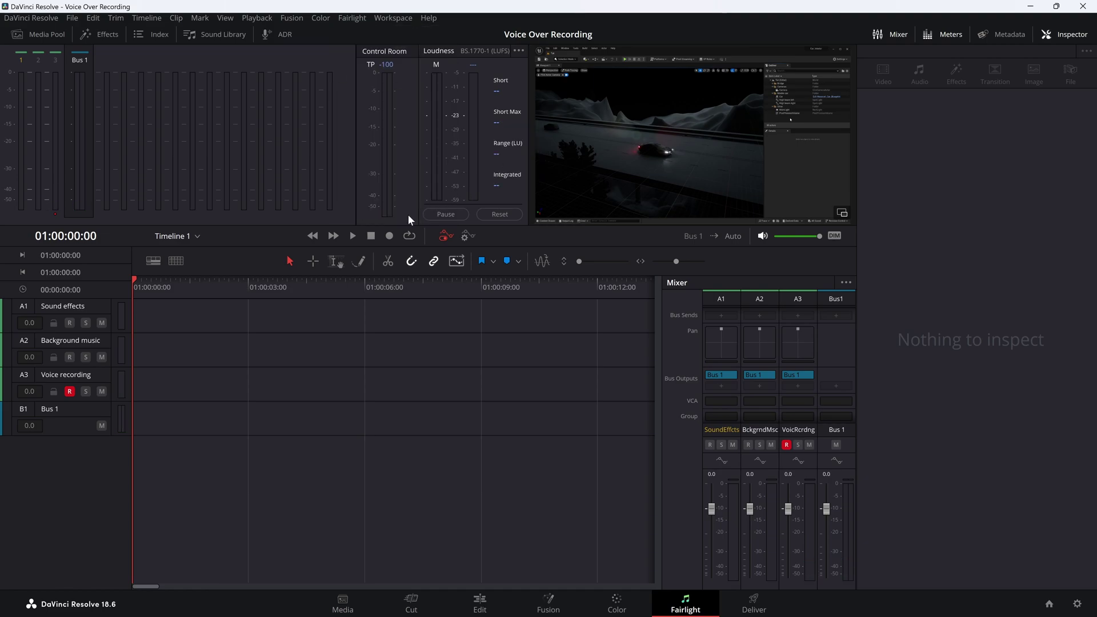
{"action": "left_click", "coordinate": [389, 236]}
{"action": "left_click", "coordinate": [370, 236]}
{"action": "left_click", "coordinate": [389, 236]}
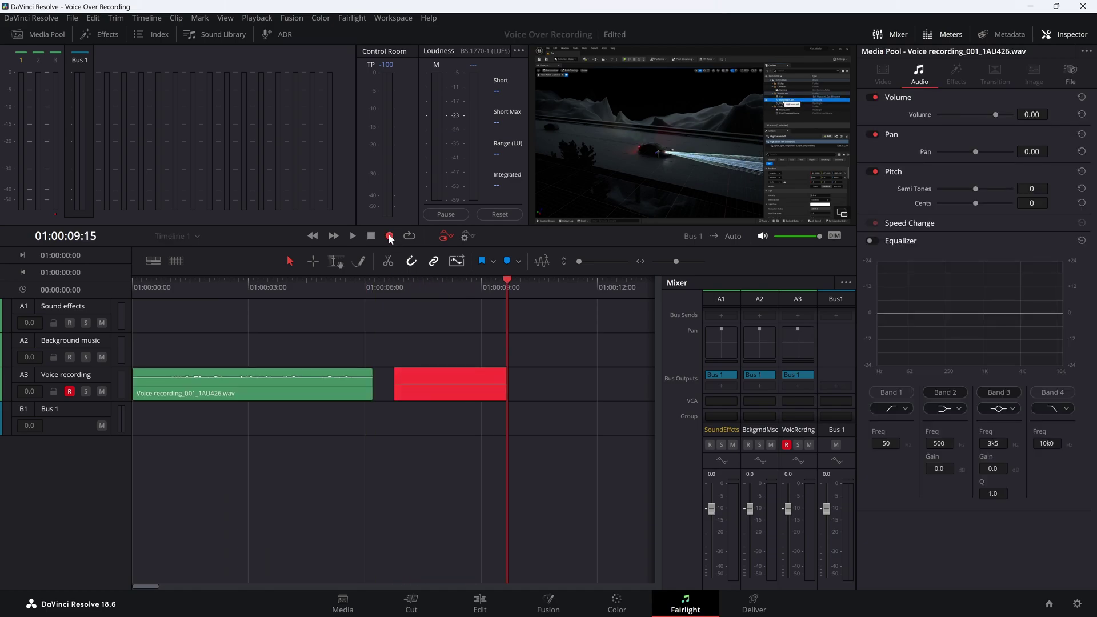
{"action": "left_click", "coordinate": [370, 235]}
Step: Trim the silent start and tail off clip 001 and the tail off clip 002
{"action": "scroll", "coordinate": [146, 407], "scroll_direction": "up", "scroll_amount": 3}
{"action": "left_click_drag", "start_coordinate": [134, 389], "coordinate": [166, 394]}
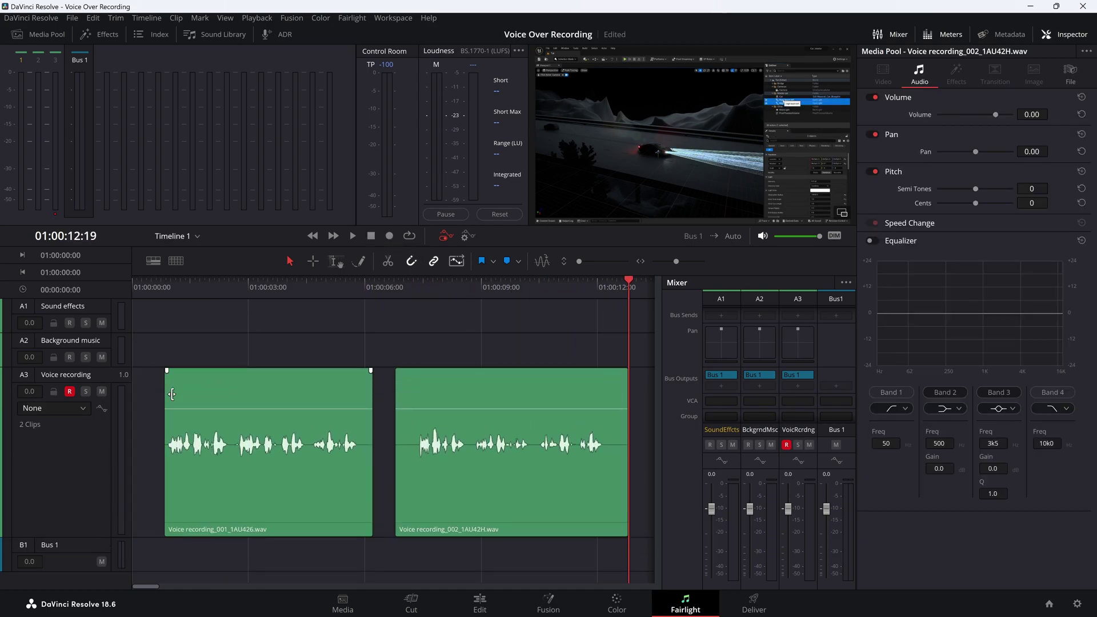
{"action": "left_click_drag", "start_coordinate": [371, 424], "coordinate": [415, 418]}
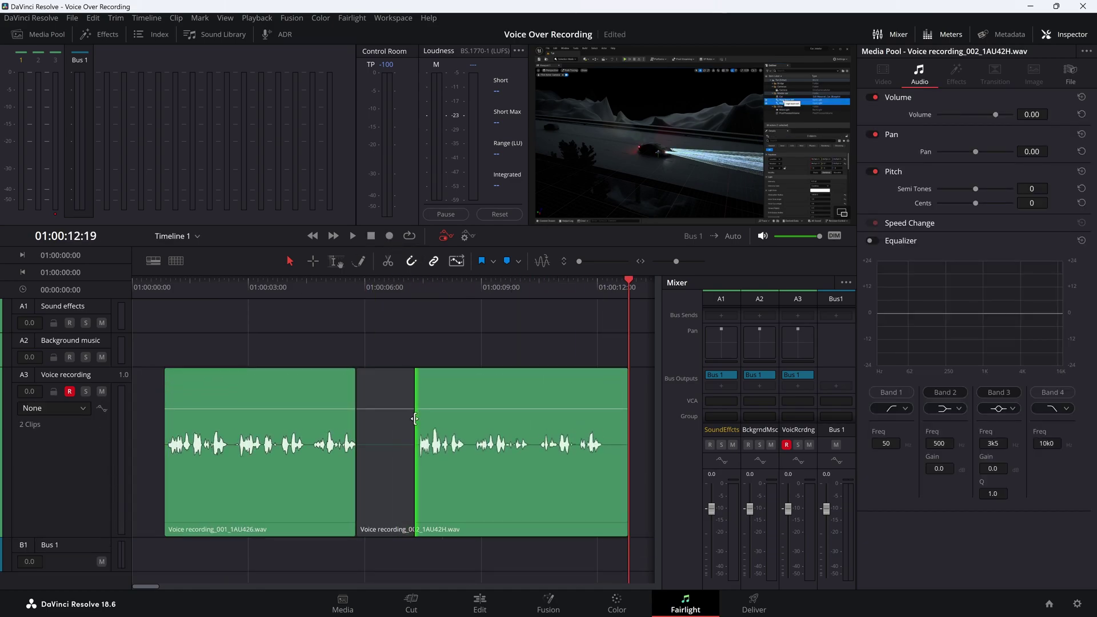
{"action": "left_click_drag", "start_coordinate": [626, 437], "coordinate": [607, 435]}
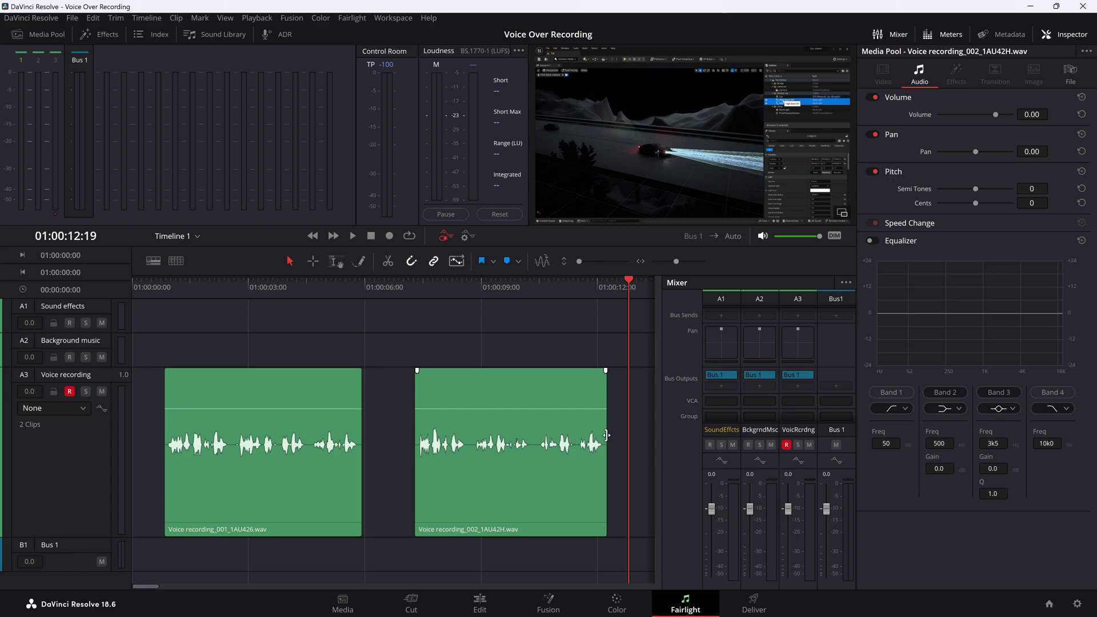
Step: Select both voice clips and normalize their audio levels with the YouTube normalization mode
{"action": "left_click", "coordinate": [520, 396]}
{"action": "left_click", "coordinate": [339, 391], "text": "ctrl"}
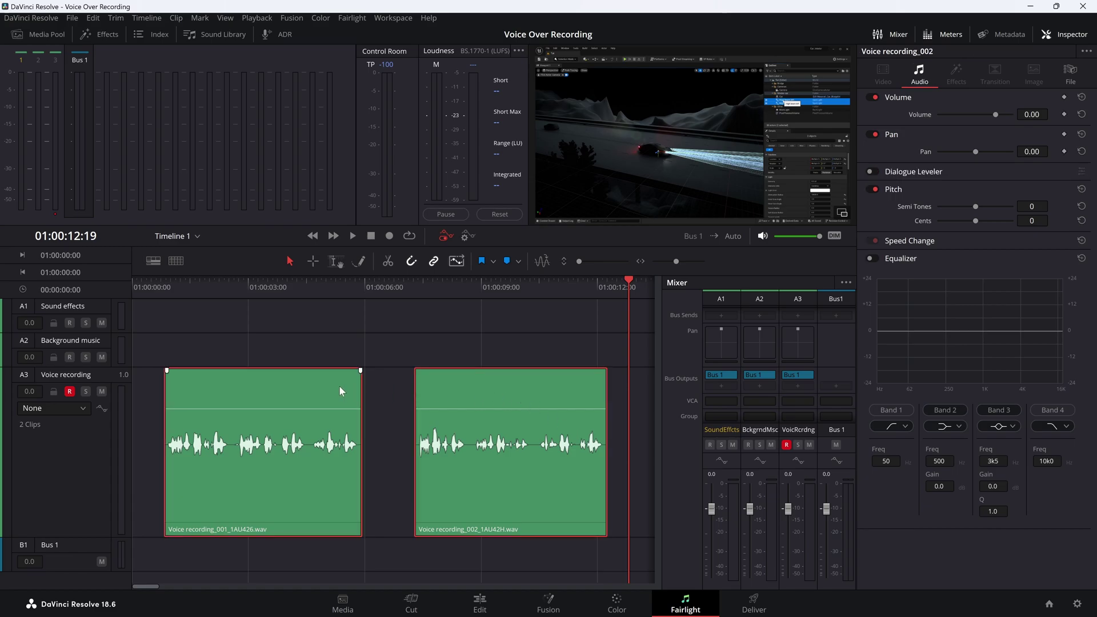
{"action": "right_click", "coordinate": [339, 385]}
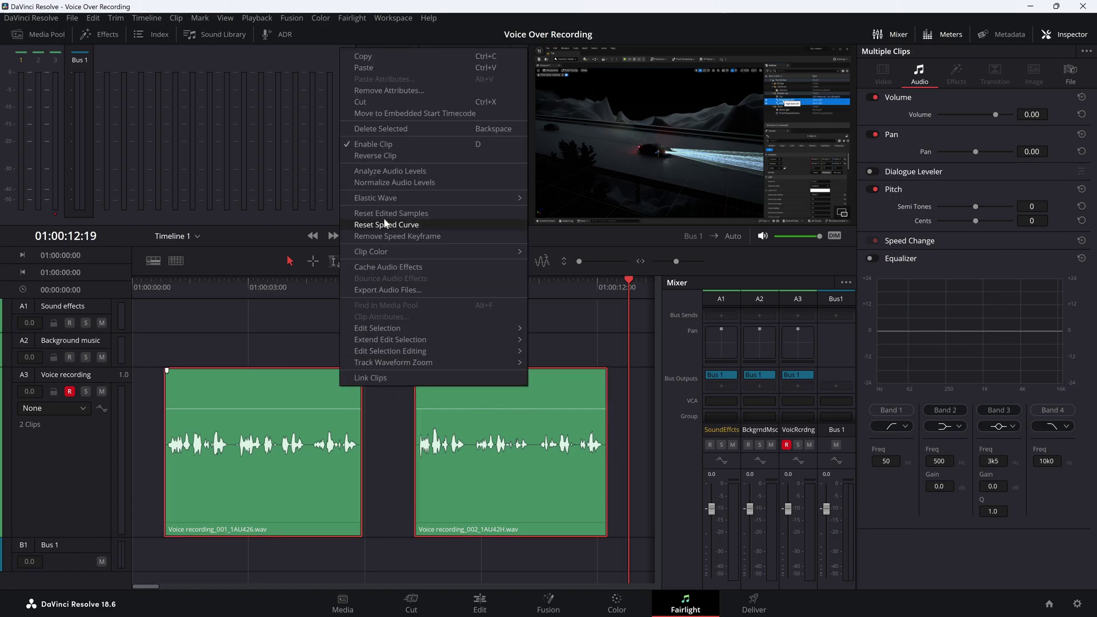
{"action": "left_click", "coordinate": [396, 182]}
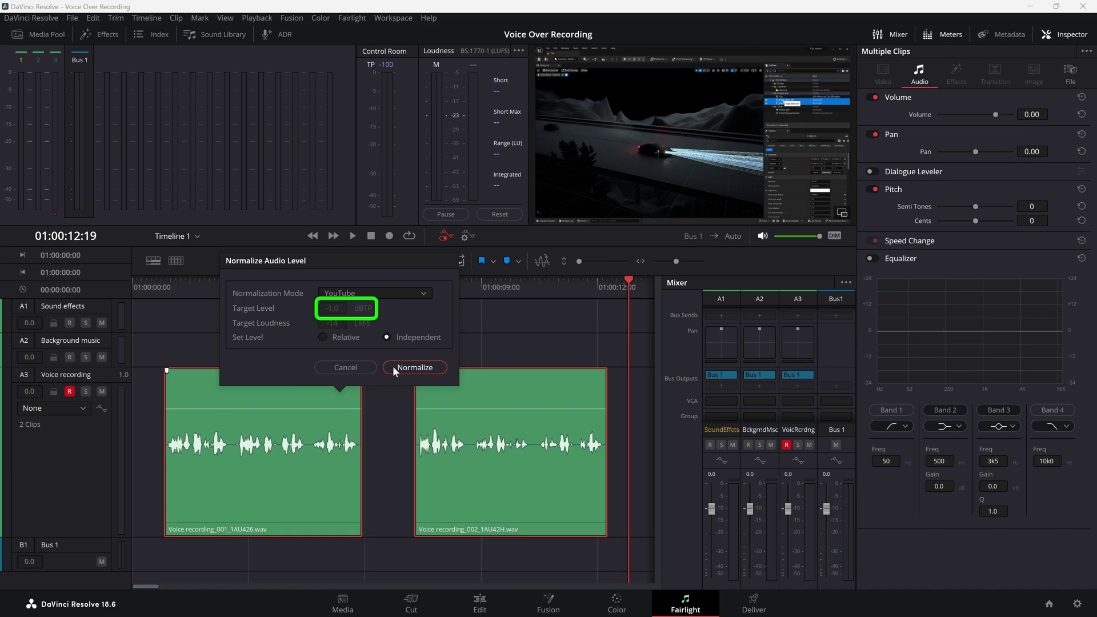
{"action": "left_click", "coordinate": [392, 366]}
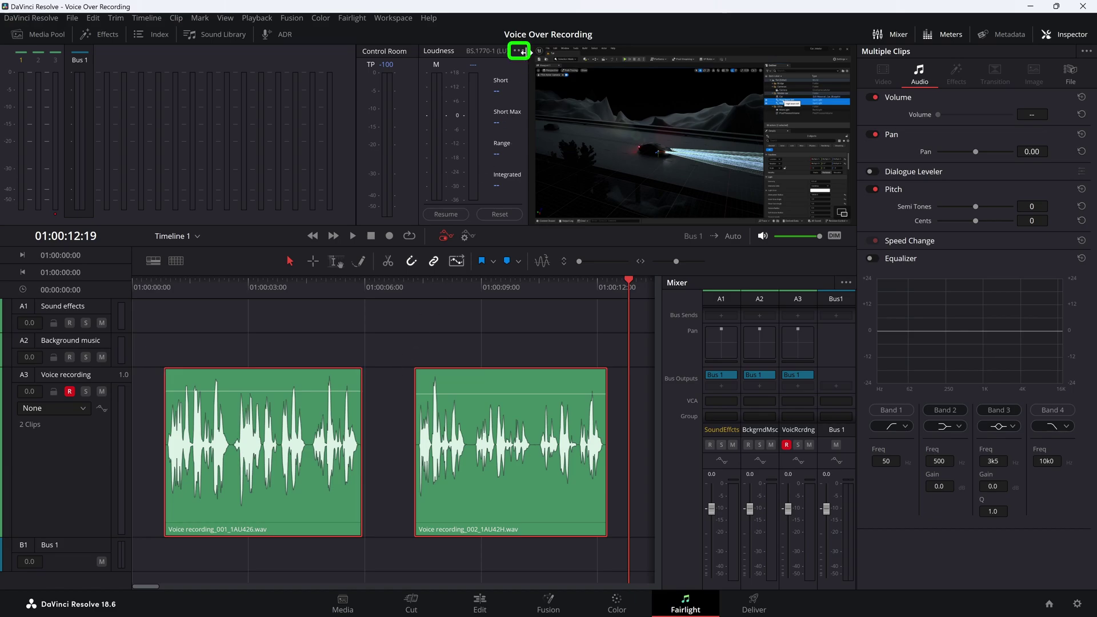
Step: Set the loudness meter to YOUTUBE, resume it, and lock metering to transport
{"action": "left_click", "coordinate": [519, 51]}
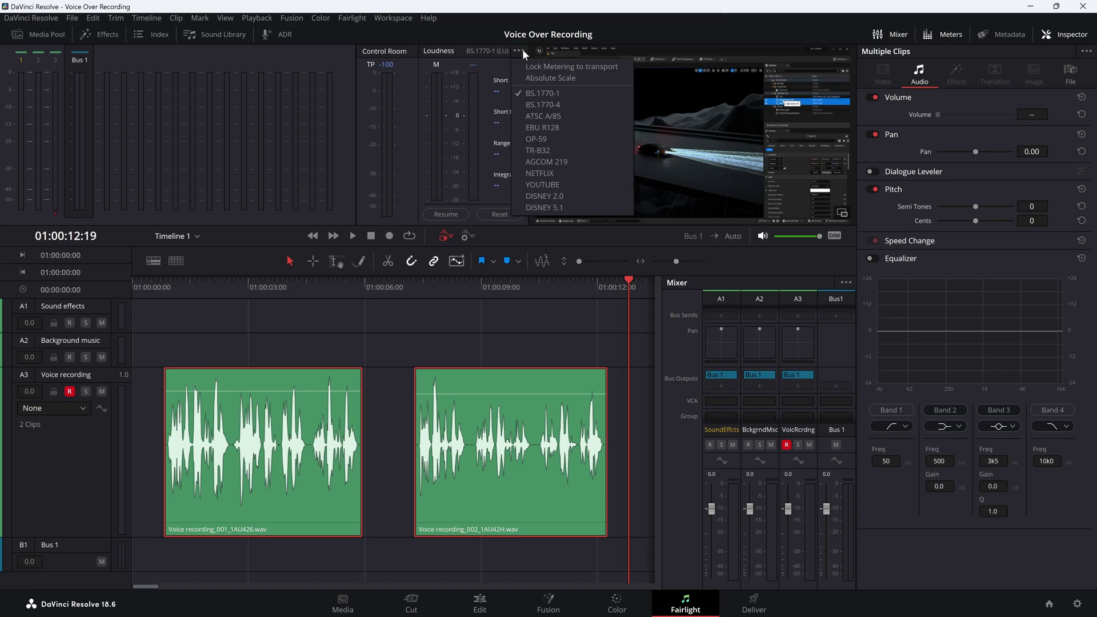
{"action": "left_click", "coordinate": [548, 184]}
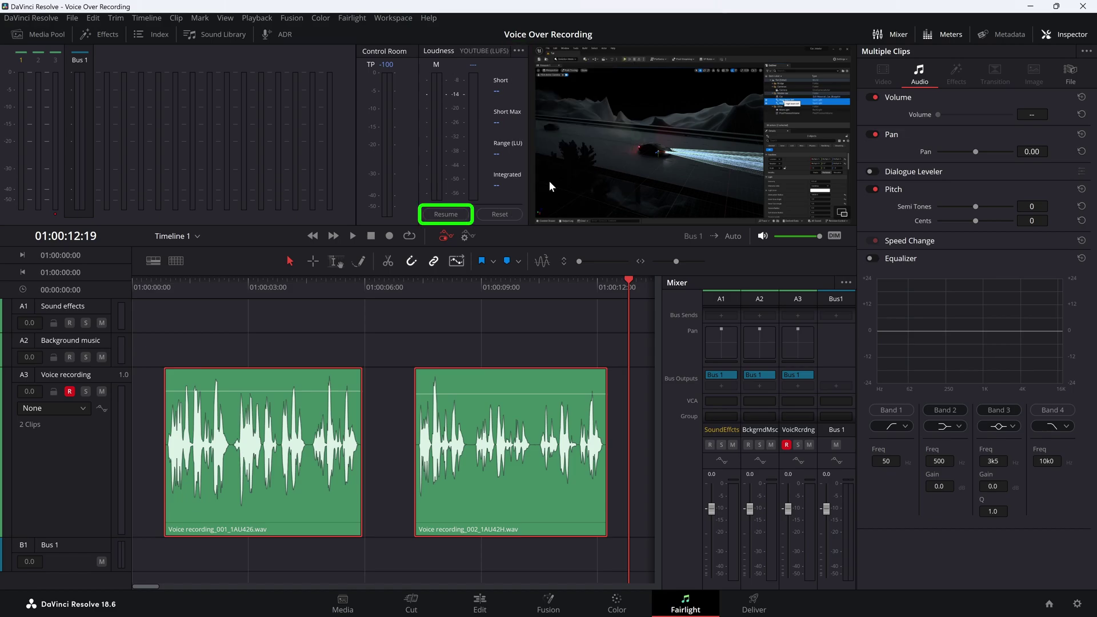
{"action": "left_click", "coordinate": [454, 213]}
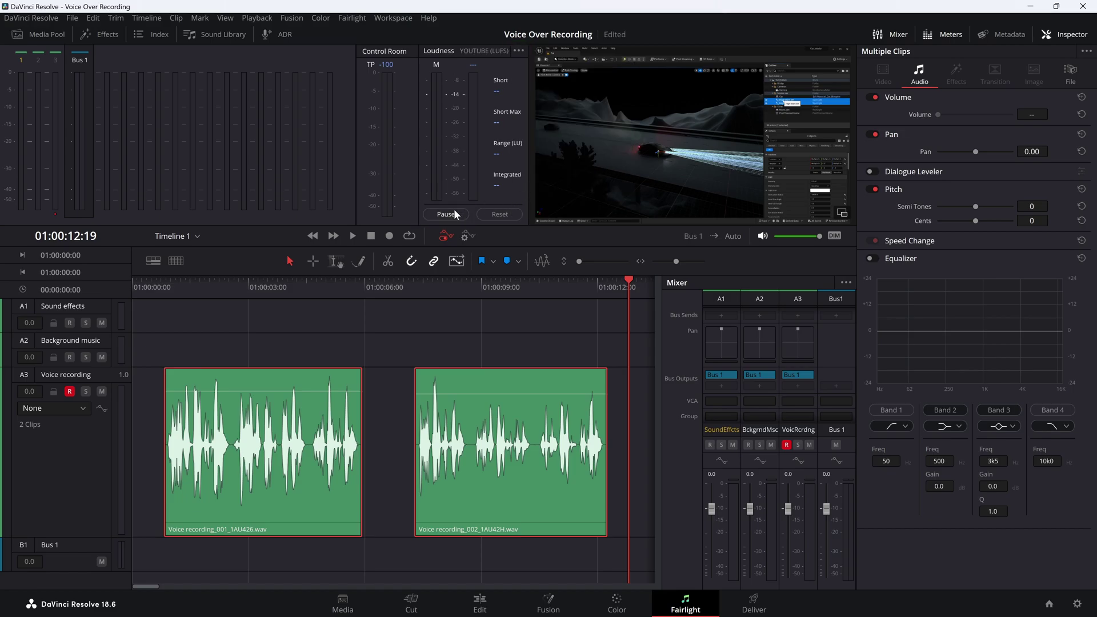
{"action": "left_click", "coordinate": [519, 51]}
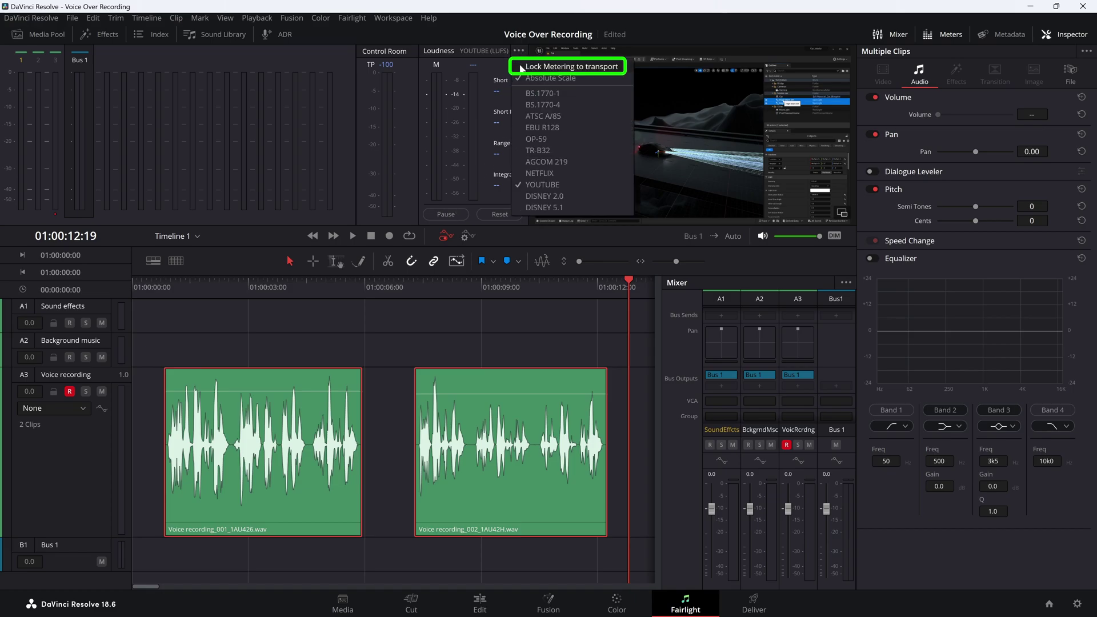
{"action": "left_click", "coordinate": [521, 67]}
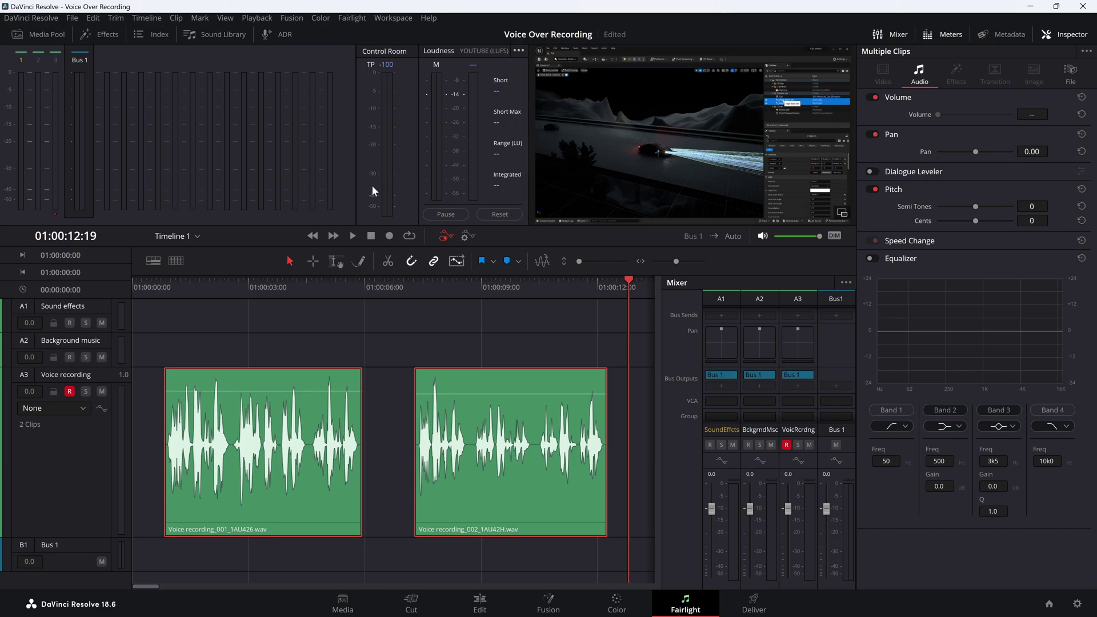
Step: Play the timeline from the start, measuring -17.1 integrated loudness
{"action": "left_click", "coordinate": [180, 280]}
{"action": "key", "text": "space"}
{"action": "left_click", "coordinate": [160, 280]}
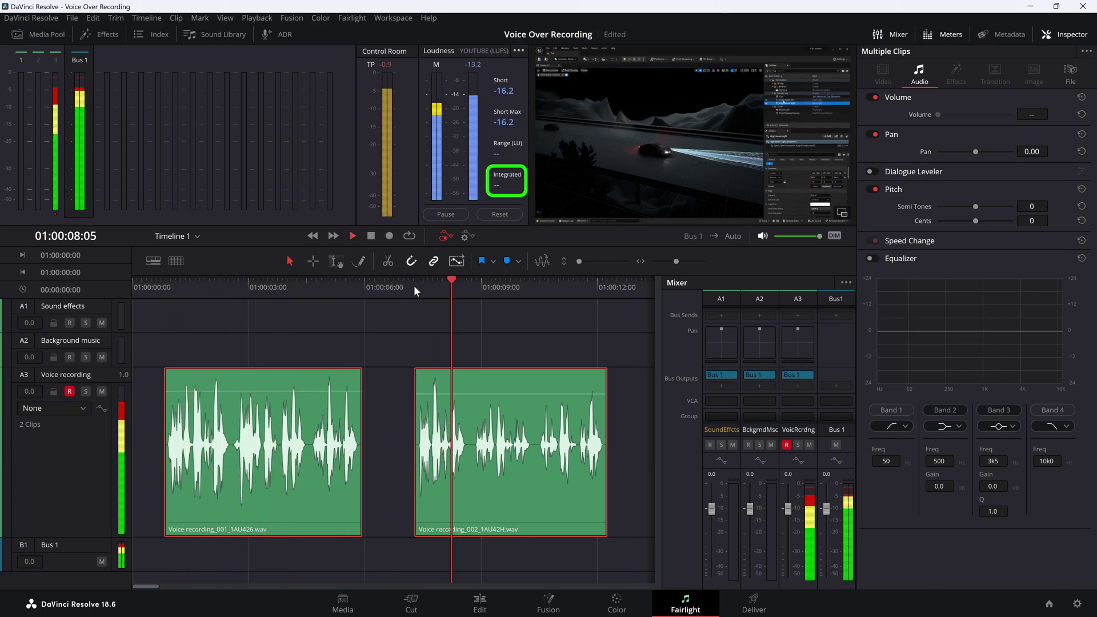
{"action": "key", "text": "space"}
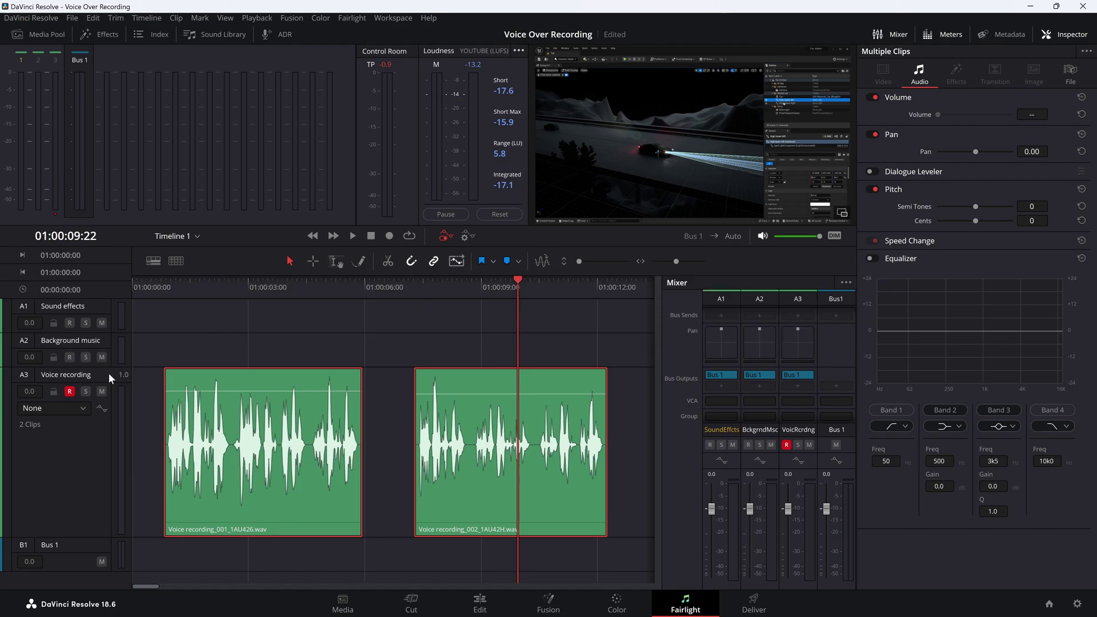
Step: Solo track A3 and add a Fairlight Limiter to Bus 1 with a -1 ceiling
{"action": "left_click", "coordinate": [86, 392]}
{"action": "left_click", "coordinate": [107, 35]}
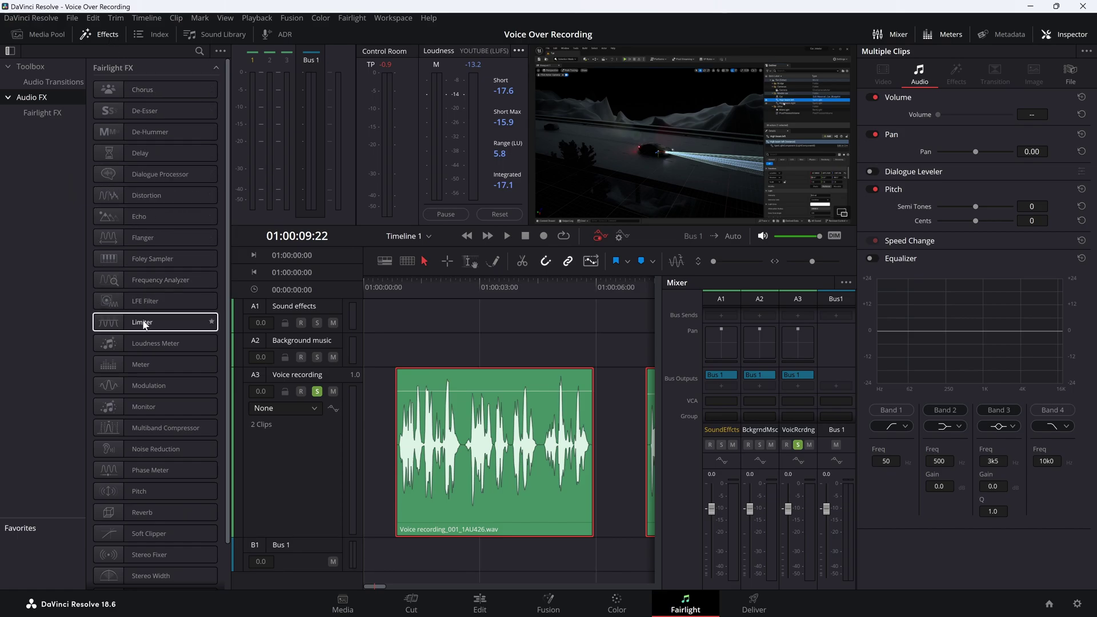
{"action": "left_click_drag", "start_coordinate": [144, 324], "coordinate": [311, 551]}
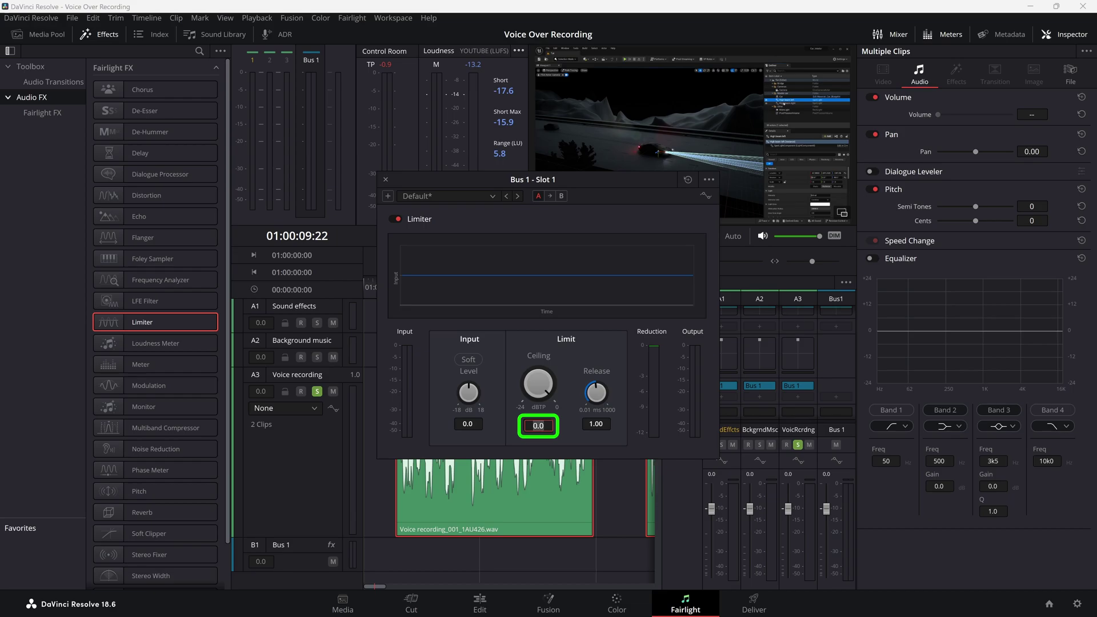
{"action": "type", "text": "-1"}
{"action": "key", "text": "Return"}
{"action": "left_click", "coordinate": [385, 179]}
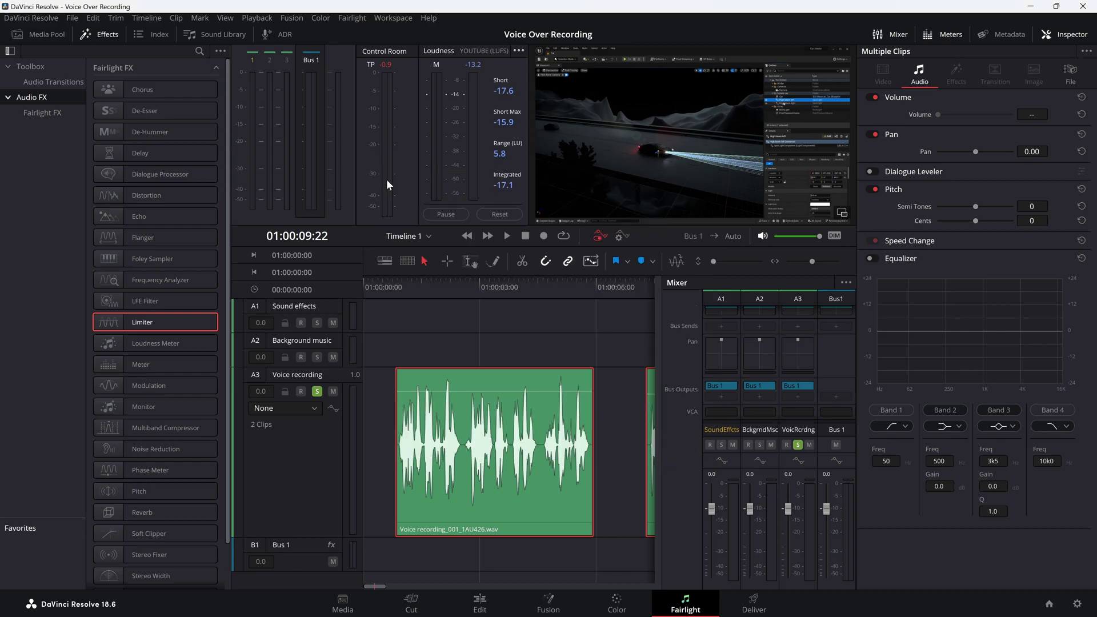
Step: Replay the voice clips from the start, reading -14.8 integrated, then return the playhead
{"action": "left_click", "coordinate": [104, 34]}
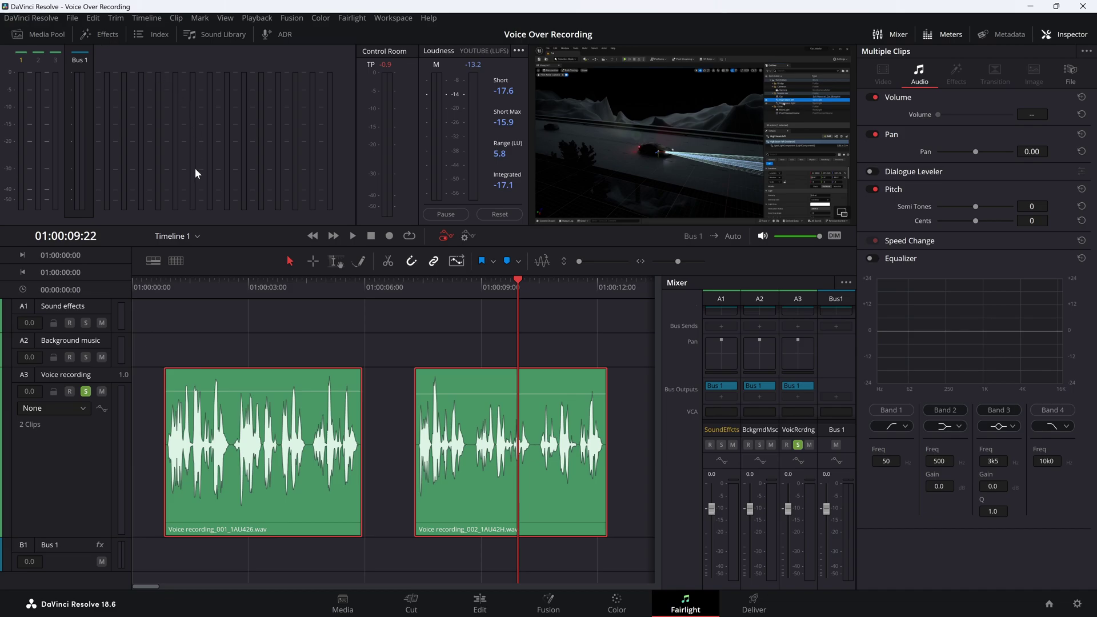
{"action": "left_click", "coordinate": [163, 282]}
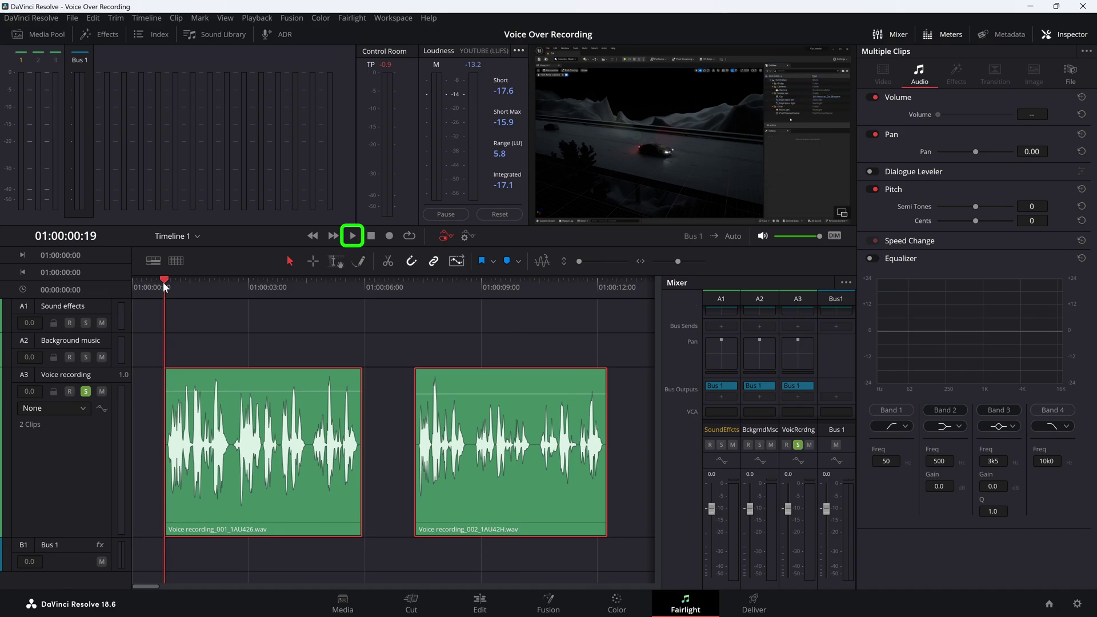
{"action": "left_click", "coordinate": [353, 236]}
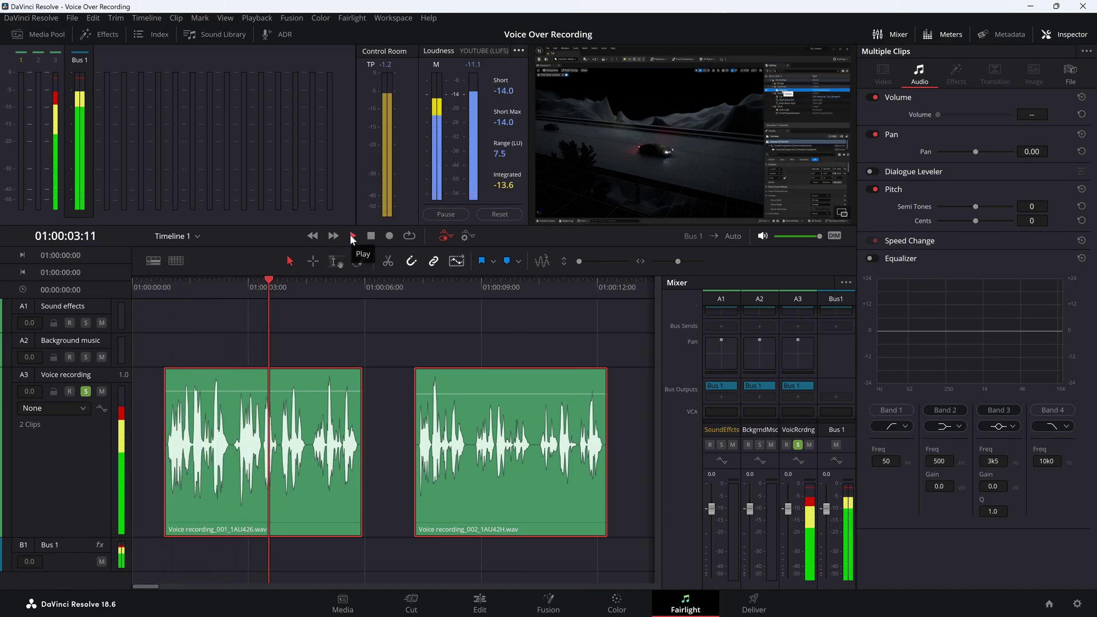
{"action": "left_click_drag", "start_coordinate": [190, 294], "coordinate": [165, 296]}
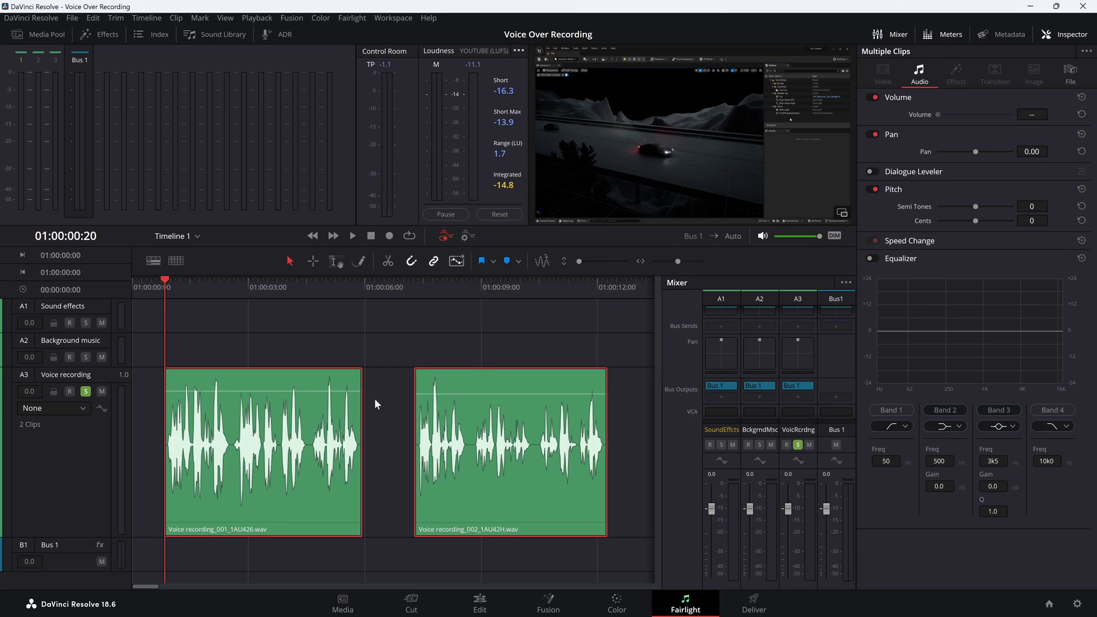
Step: Raise the first voice clip's volume to 14.50 and replay it to check loudness
{"action": "left_click", "coordinate": [375, 398]}
{"action": "left_click", "coordinate": [289, 375]}
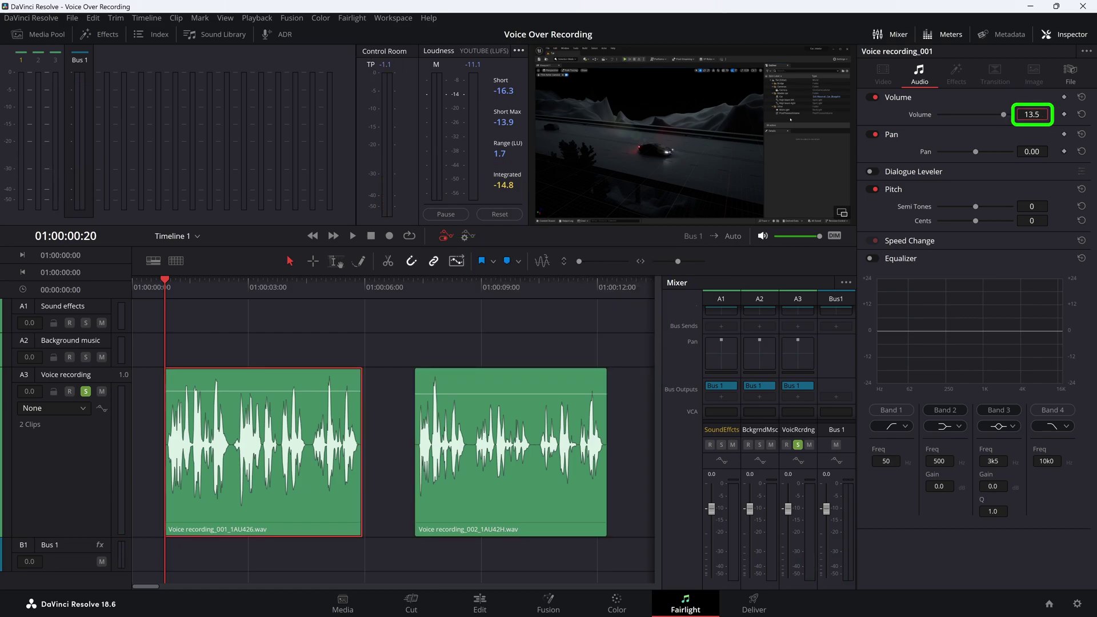
{"action": "key", "text": "space"}
{"action": "left_click", "coordinate": [165, 279]}
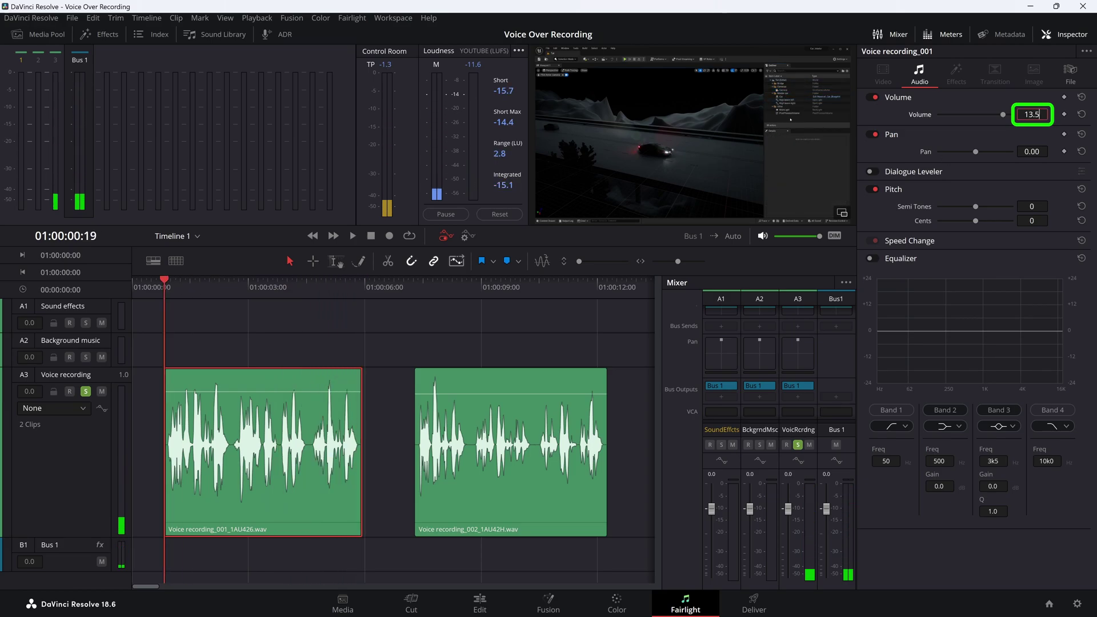
{"action": "left_click", "coordinate": [162, 276]}
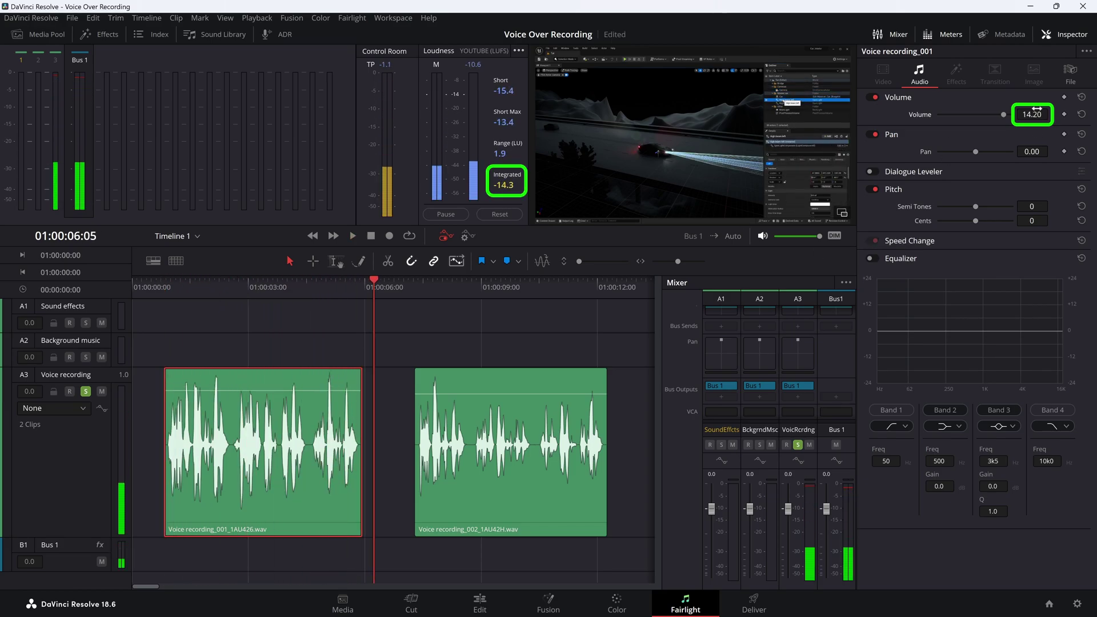
{"action": "left_click_drag", "start_coordinate": [1037, 114], "coordinate": [1046, 113]}
{"action": "left_click", "coordinate": [162, 279]}
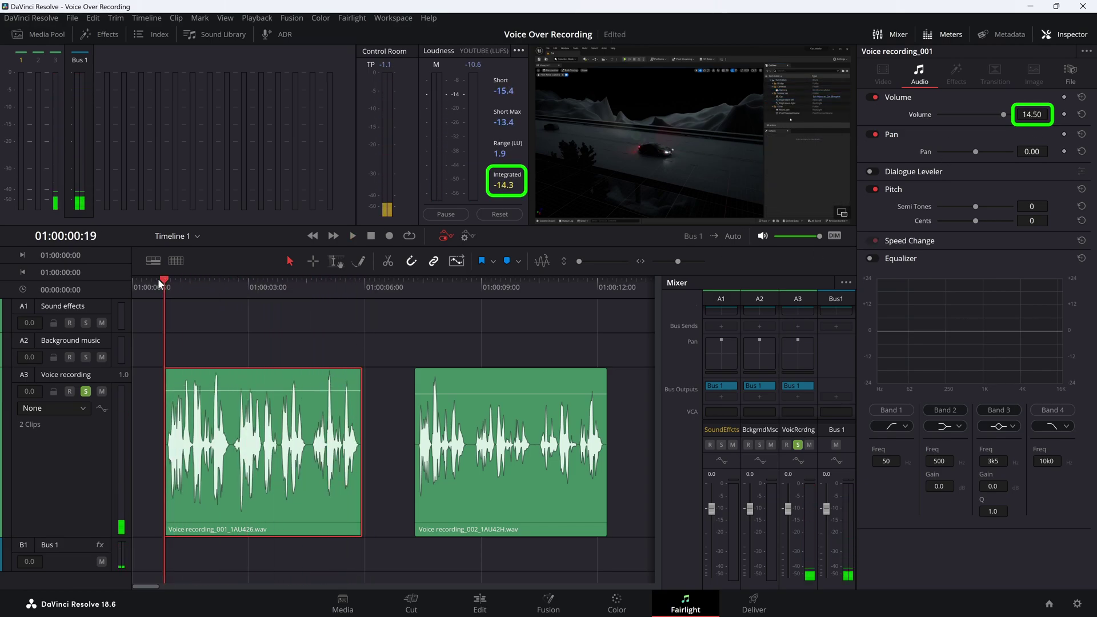
{"action": "key", "text": "space"}
Step: Select and replay the second voice clip to recheck its integrated loudness
{"action": "left_click", "coordinate": [412, 279]}
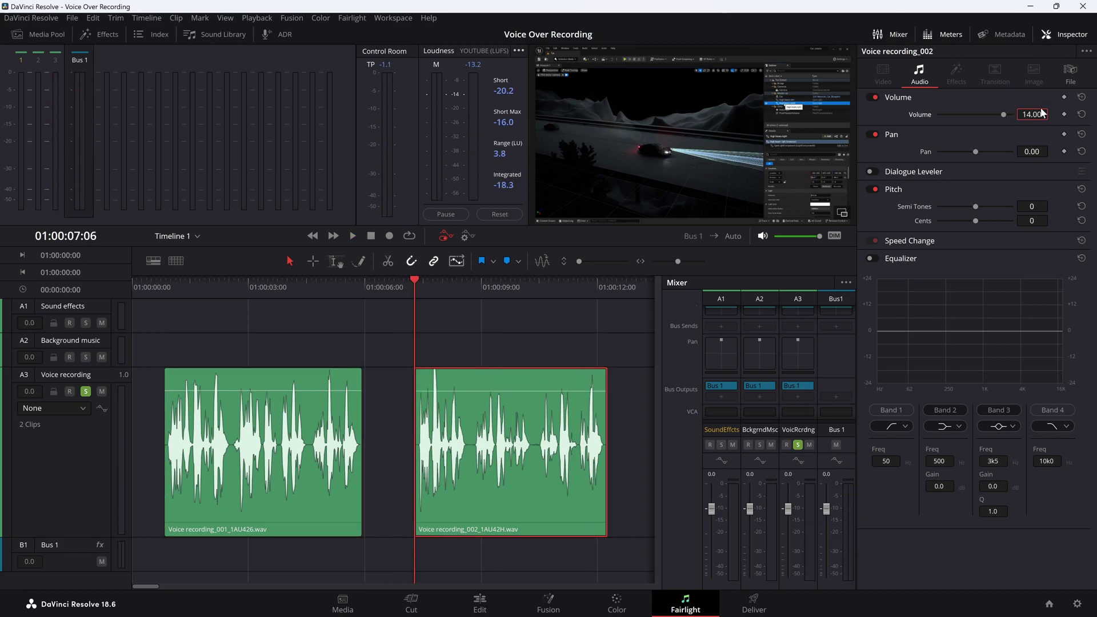
{"action": "left_click", "coordinate": [412, 279]}
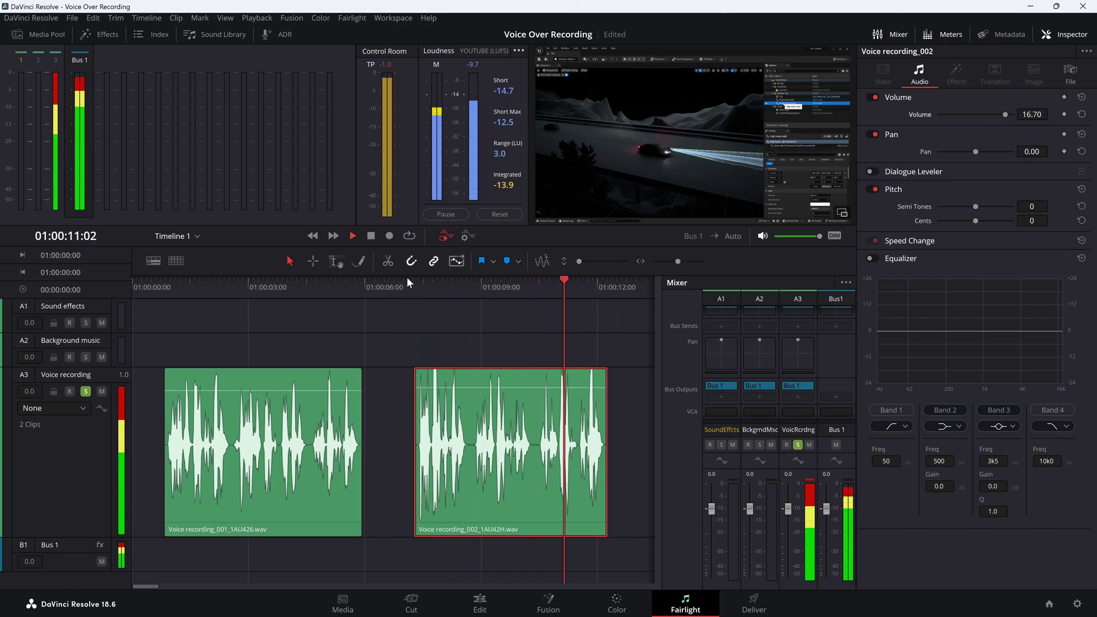
{"action": "left_click", "coordinate": [416, 278]}
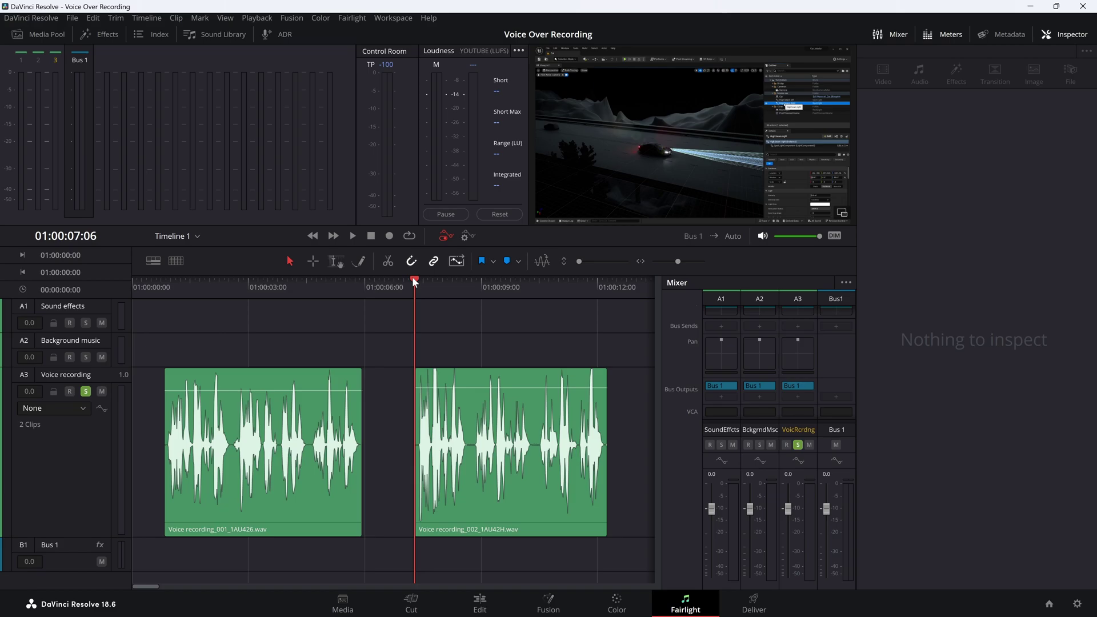
Step: Drop the Fairlight FX Noise Reduction effect from the Effects library onto Bus 1
{"action": "left_click", "coordinate": [105, 36]}
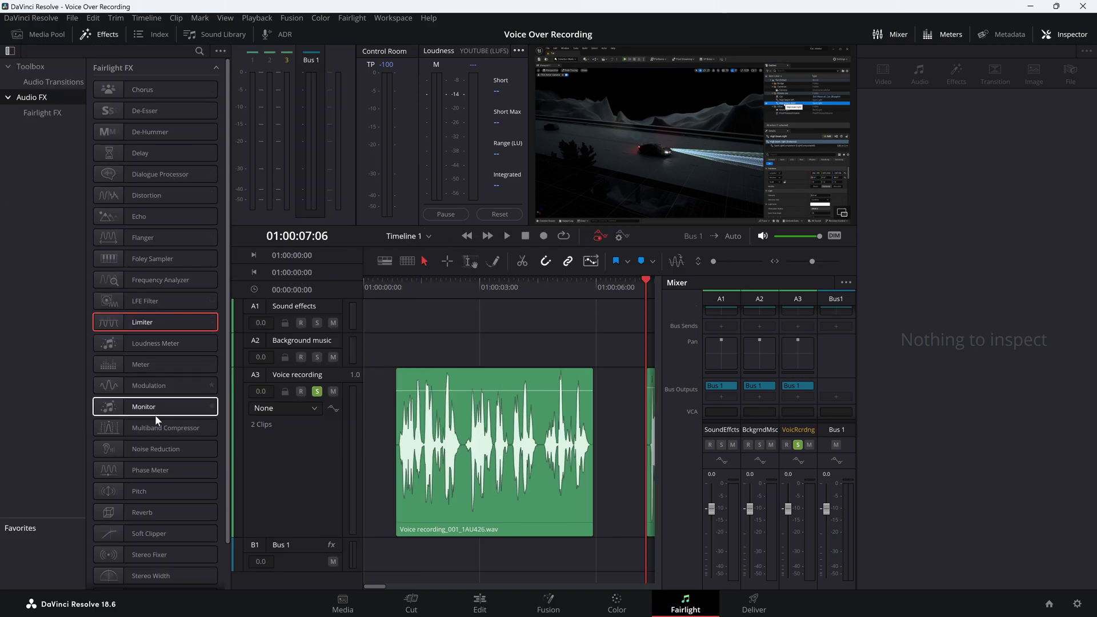
{"action": "left_click_drag", "start_coordinate": [158, 444], "coordinate": [309, 547]}
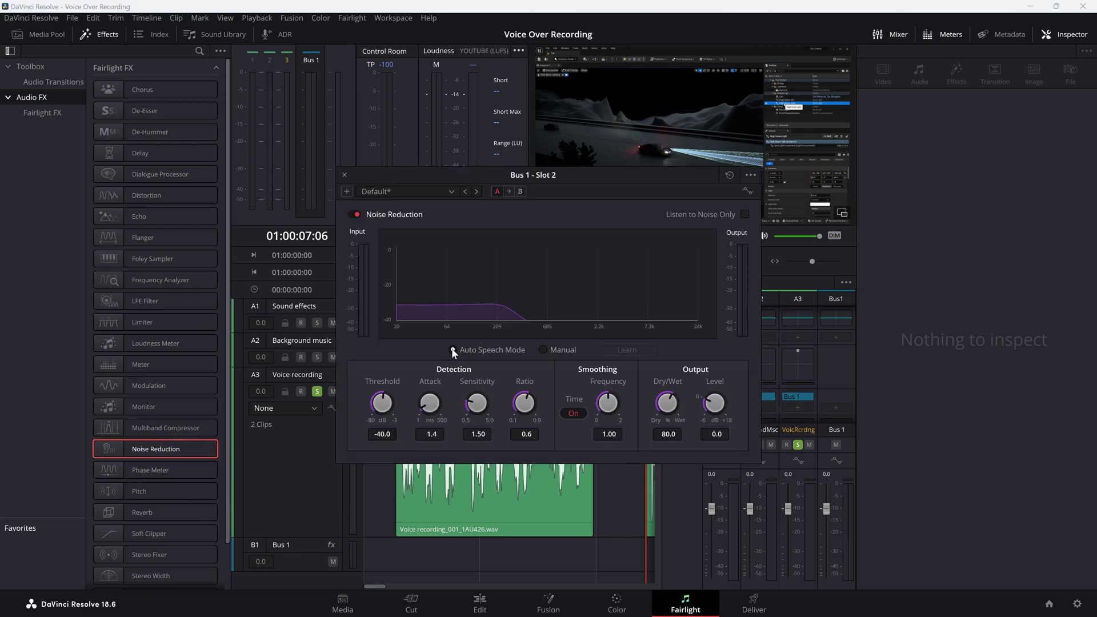
{"action": "left_click", "coordinate": [345, 174]}
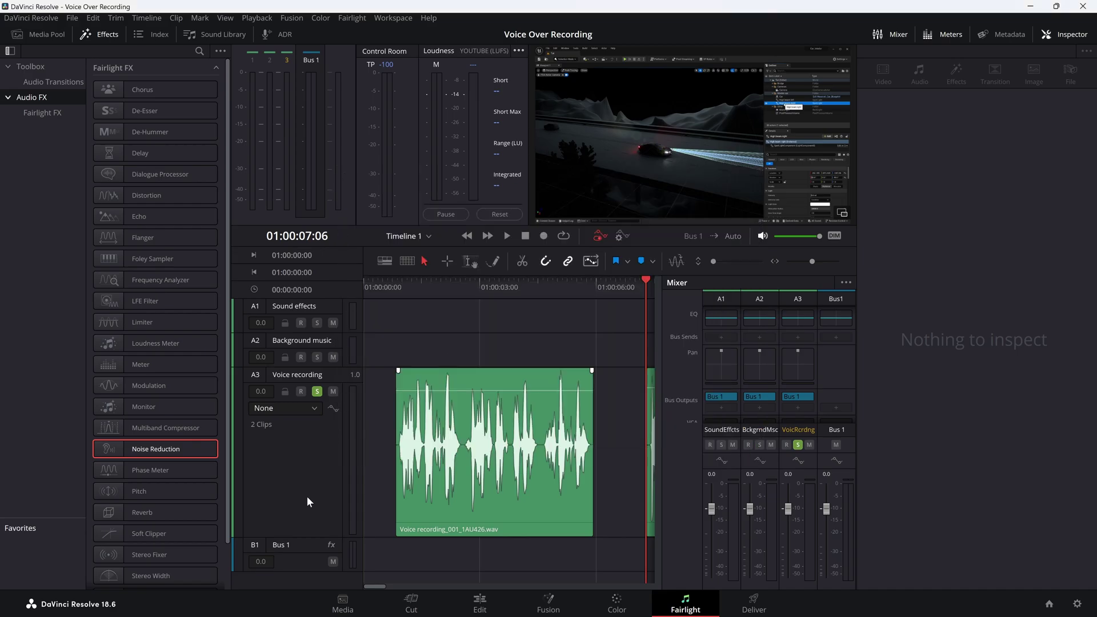
Step: Confirm in Bus 1's Inspector effects that Noise Reduction follows the Limiter
{"action": "left_click", "coordinate": [298, 543]}
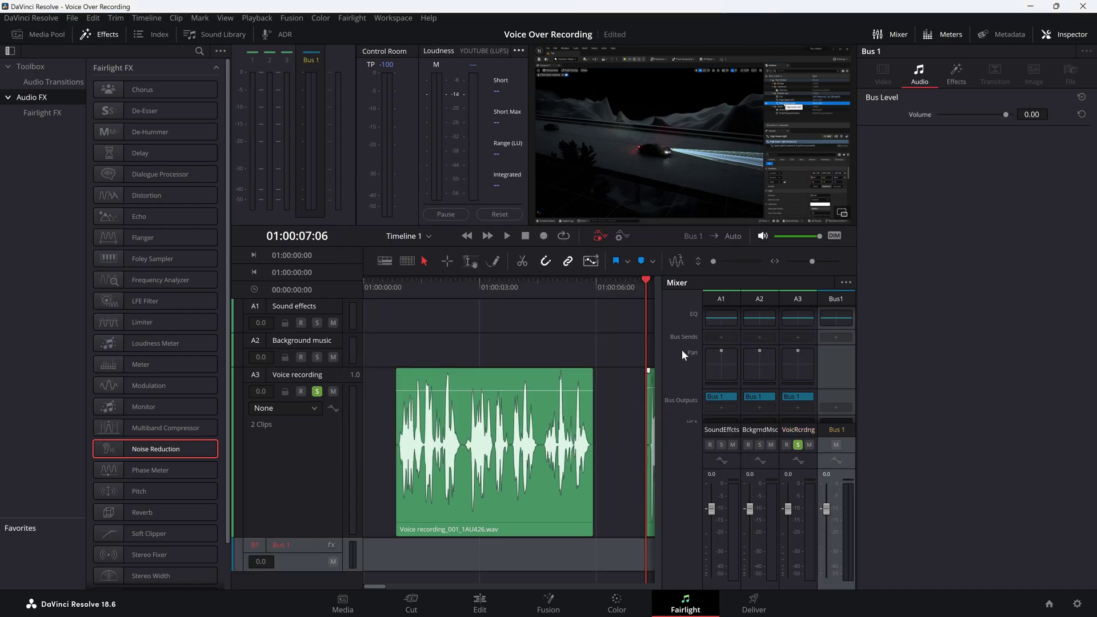
{"action": "left_click", "coordinate": [955, 73]}
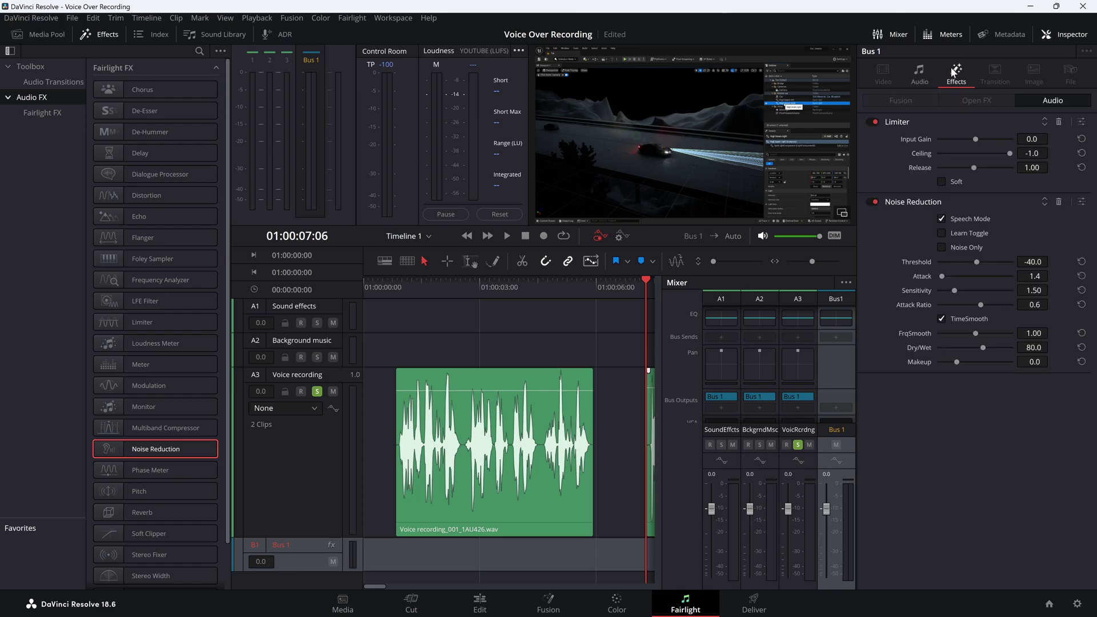
{"action": "left_click", "coordinate": [1082, 203]}
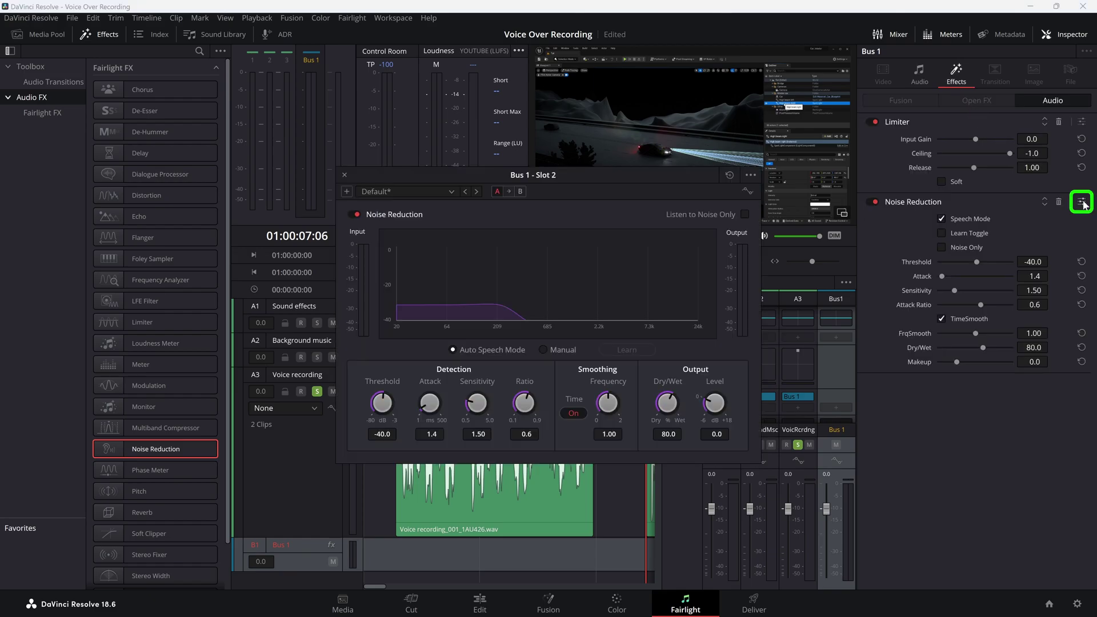
{"action": "left_click", "coordinate": [345, 175]}
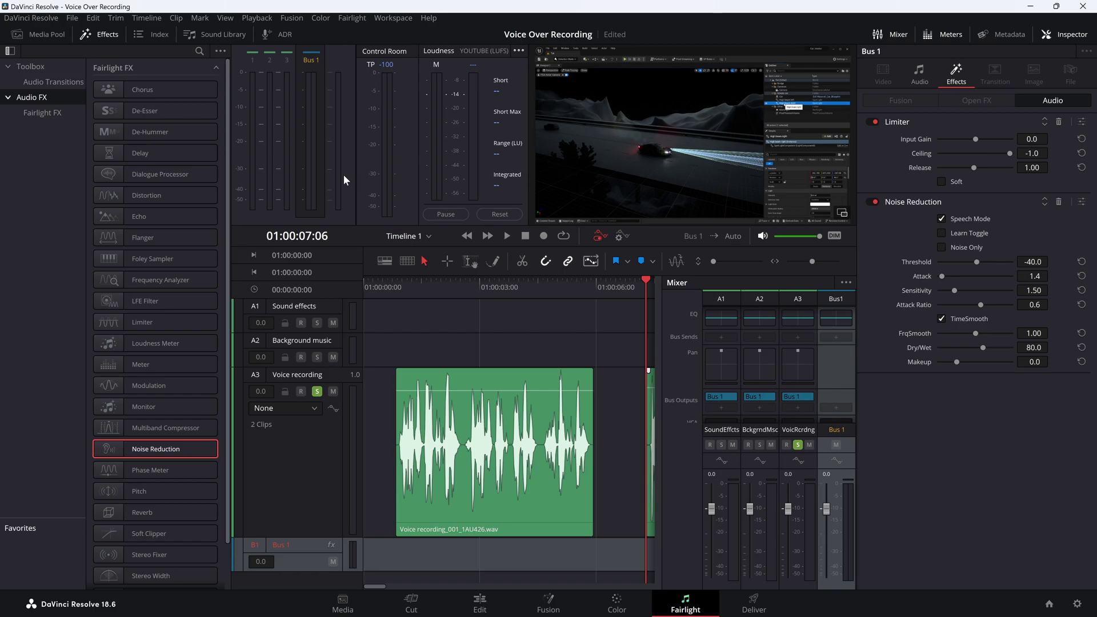
Step: Put Vocal Channel on Bus 1 with its High Pass filter on at about 154 Hz
{"action": "scroll", "coordinate": [171, 188], "scroll_direction": "down", "scroll_amount": 1}
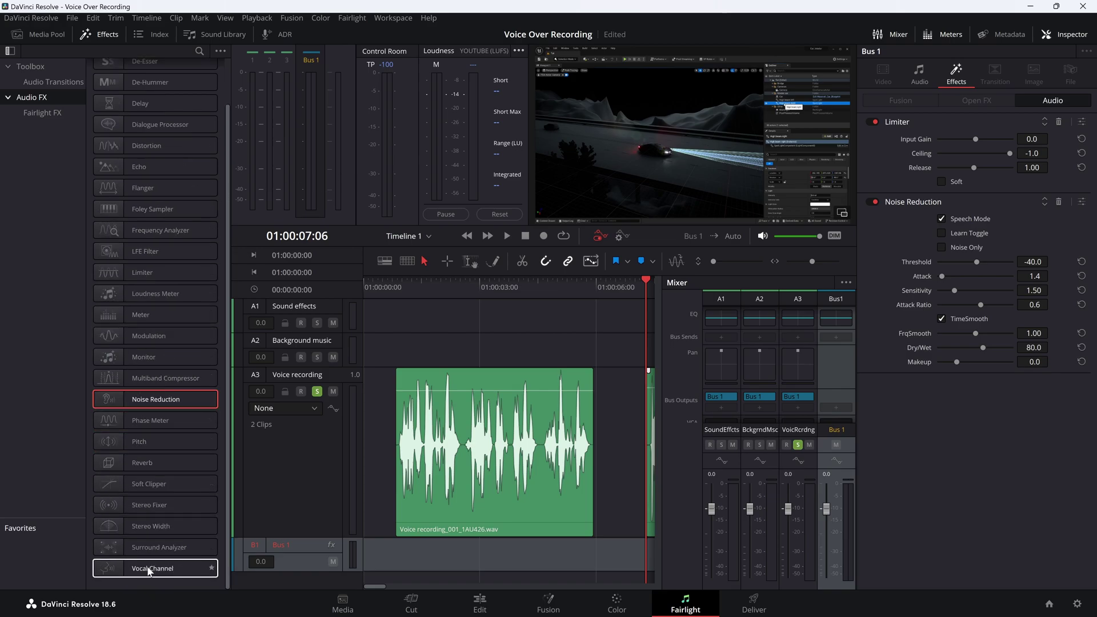
{"action": "left_click_drag", "start_coordinate": [150, 567], "coordinate": [307, 546]}
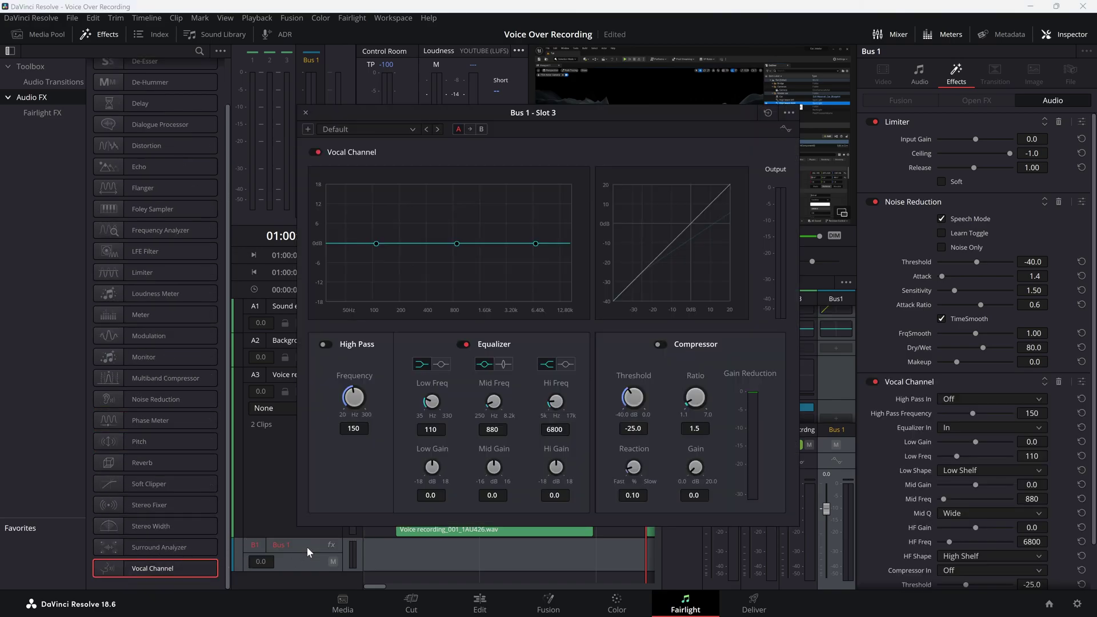
{"action": "left_click", "coordinate": [325, 345]}
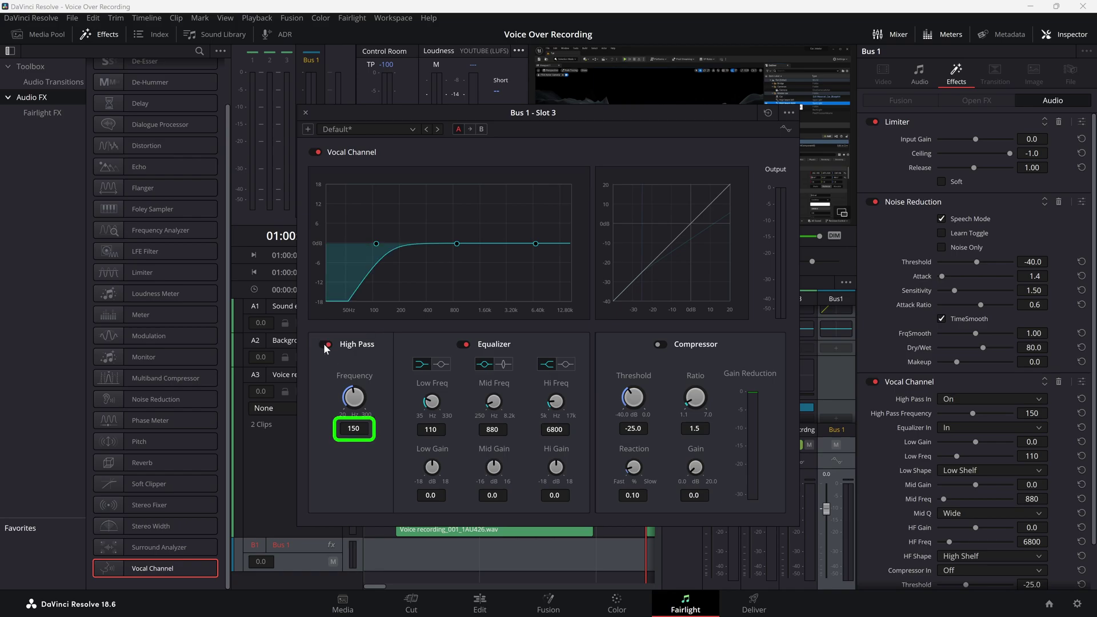
{"action": "left_click_drag", "start_coordinate": [353, 399], "coordinate": [377, 388]}
{"action": "left_click", "coordinate": [306, 113]}
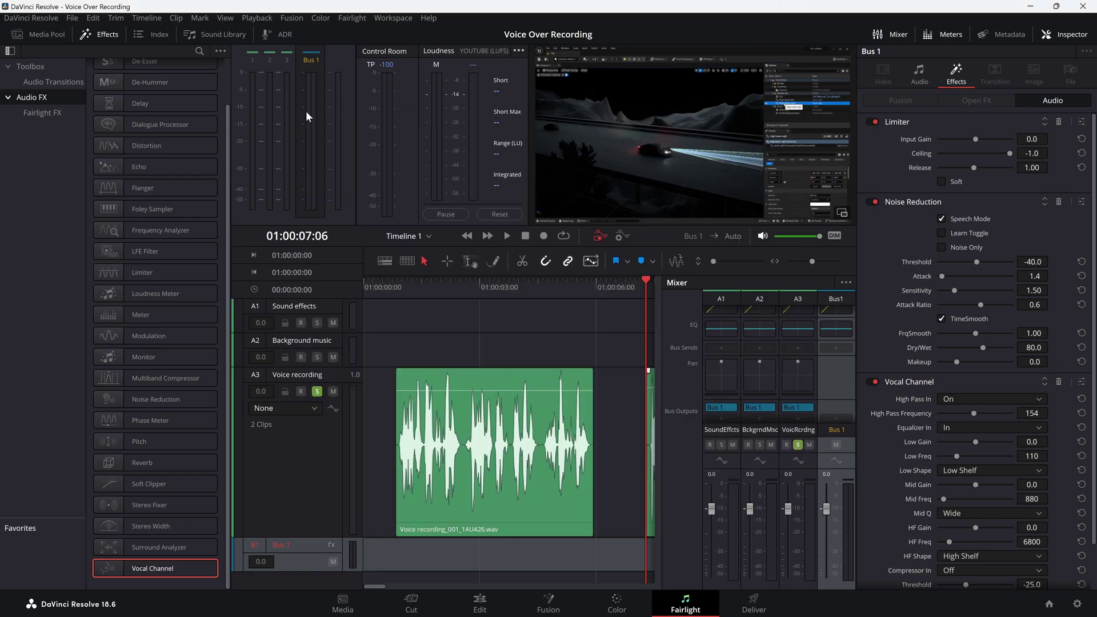
{"action": "left_click", "coordinate": [110, 35]}
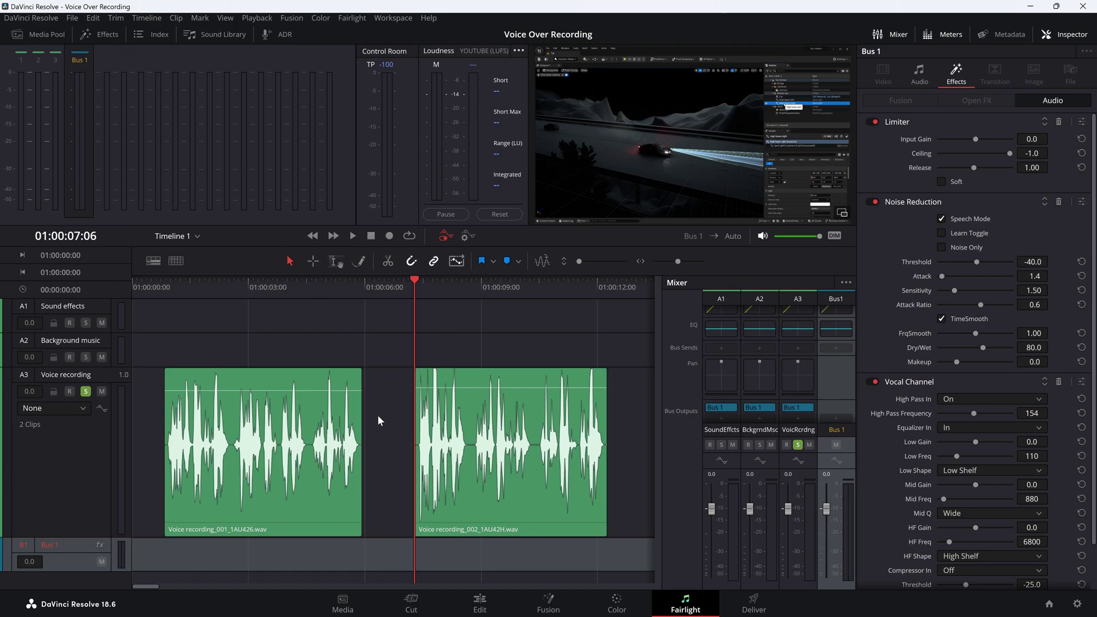
Step: On the Edit page, run Remove Unused Clips on the Media Pool, loading all timelines
{"action": "left_click", "coordinate": [482, 607]}
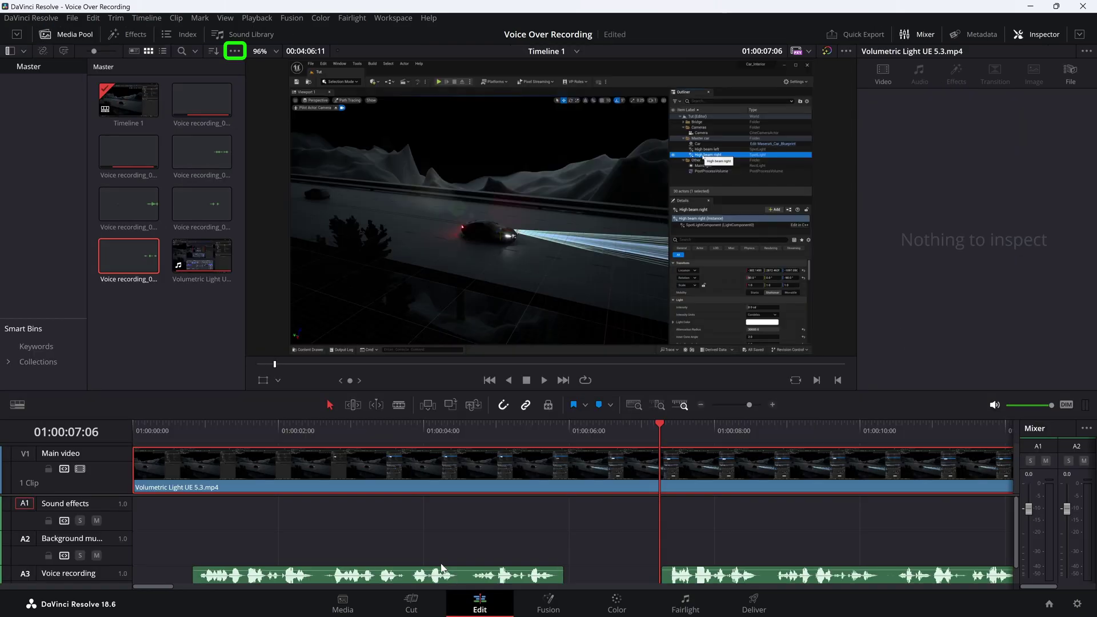
{"action": "left_click", "coordinate": [236, 51]}
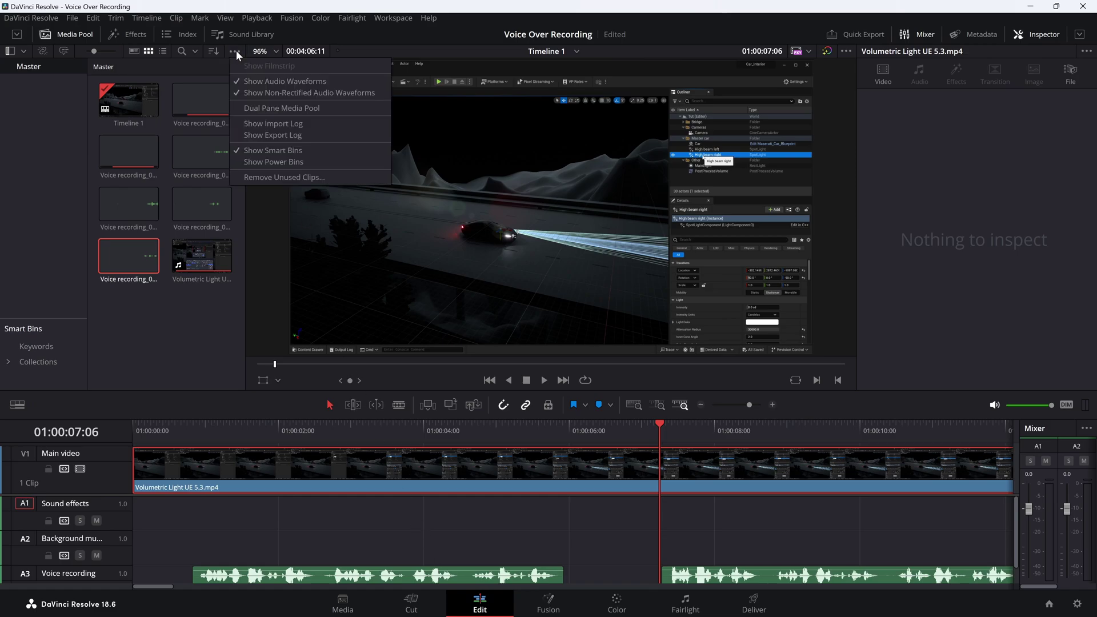
{"action": "left_click", "coordinate": [254, 176]}
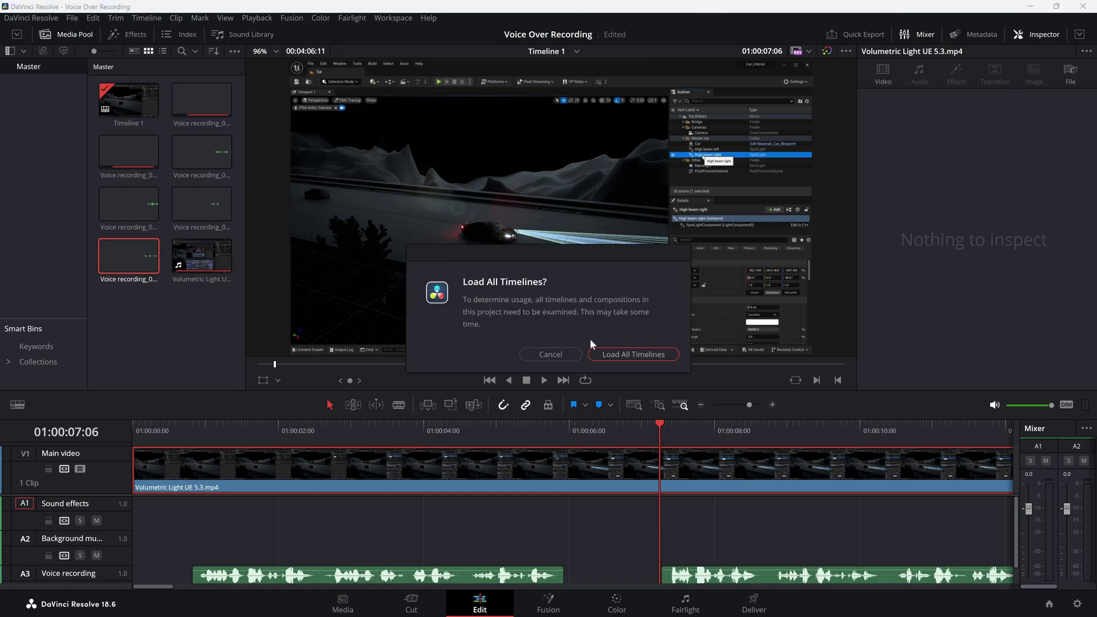
{"action": "left_click", "coordinate": [600, 354]}
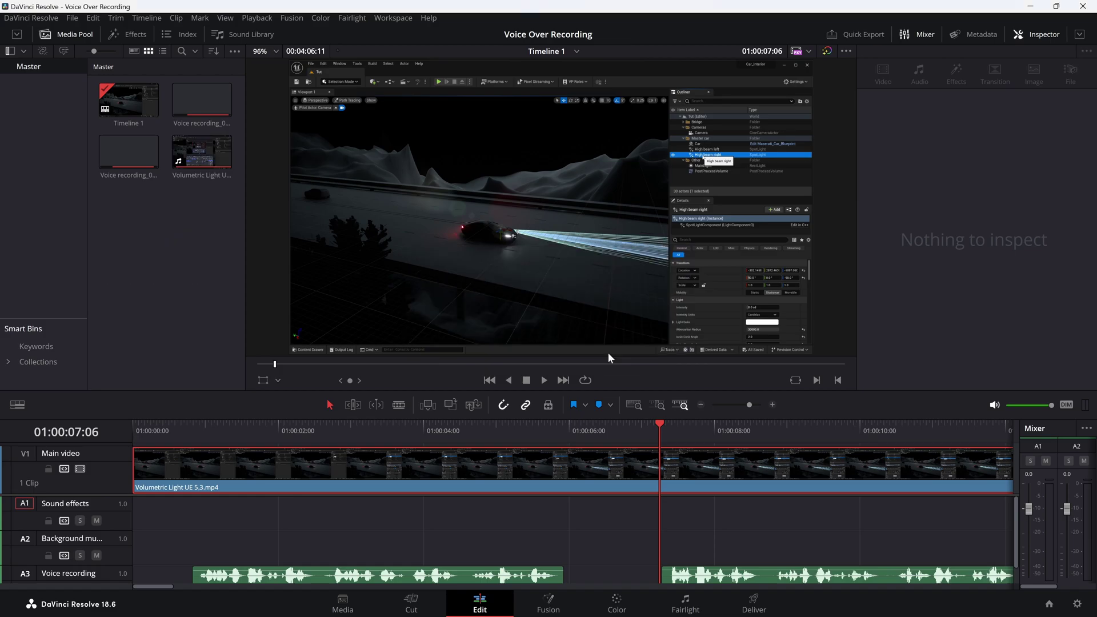